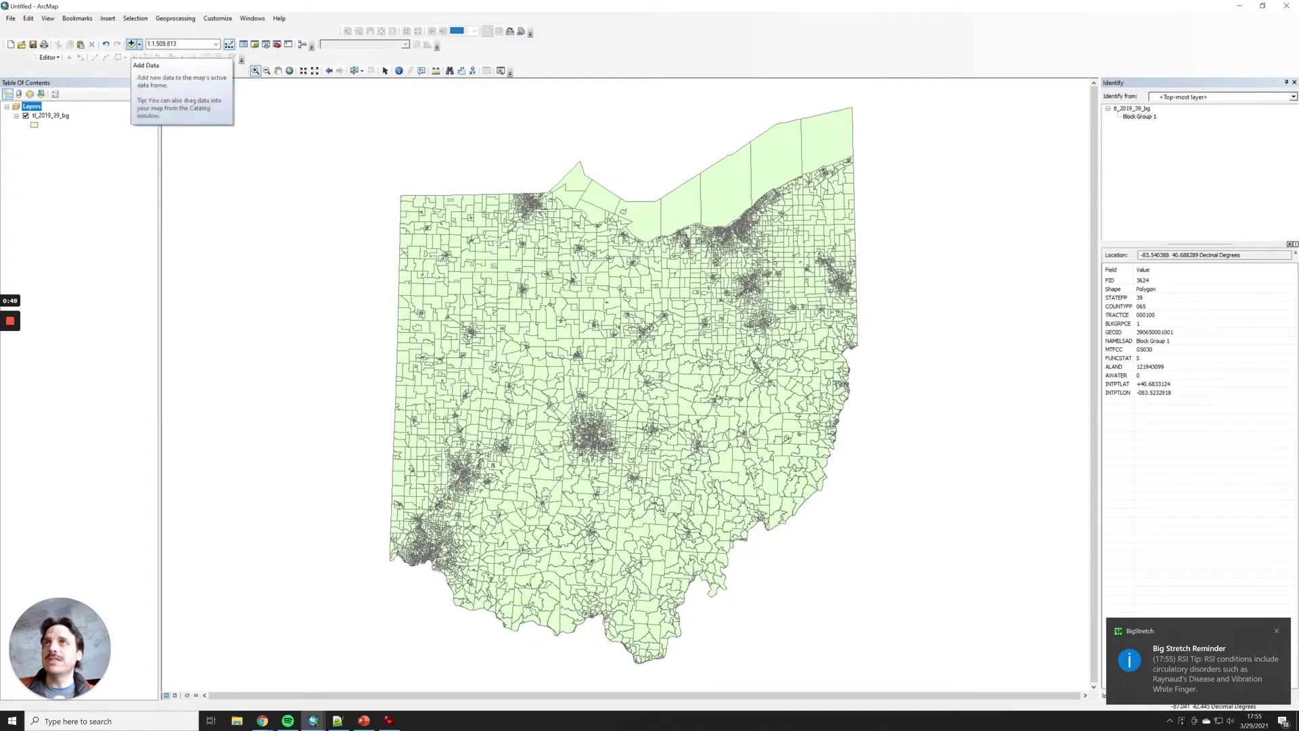
Step: Add the tl_2019_us_cd116.shp shapefile from the Shapefiles folder to the map
{"action": "left_click", "coordinate": [132, 44]}
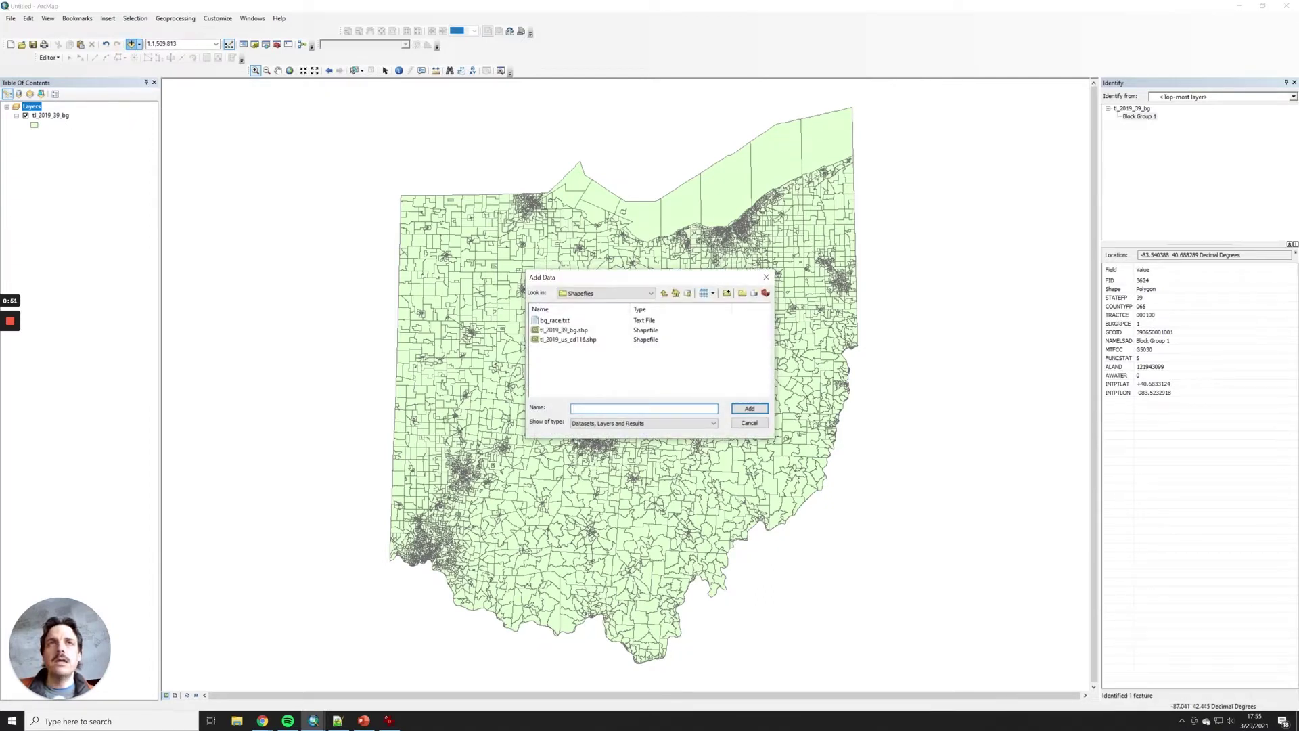
{"action": "left_click", "coordinate": [609, 292]}
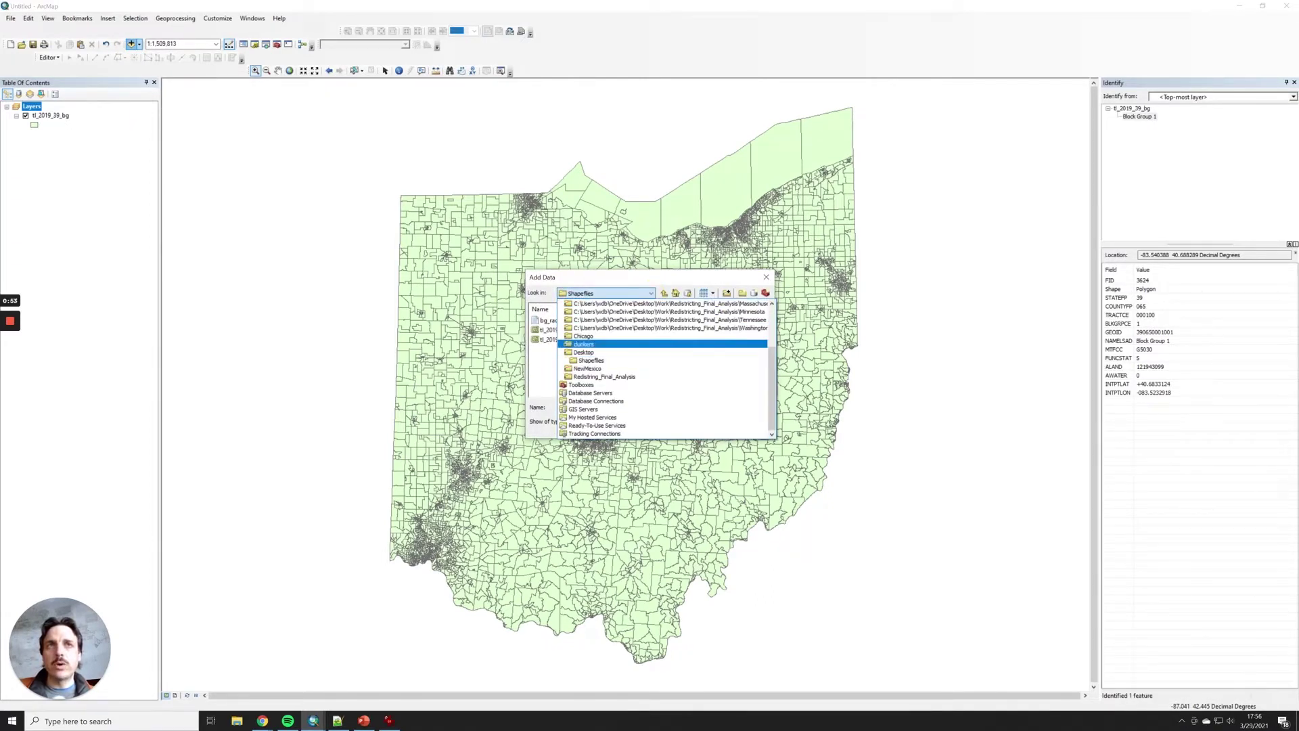
{"action": "left_click", "coordinate": [590, 360]}
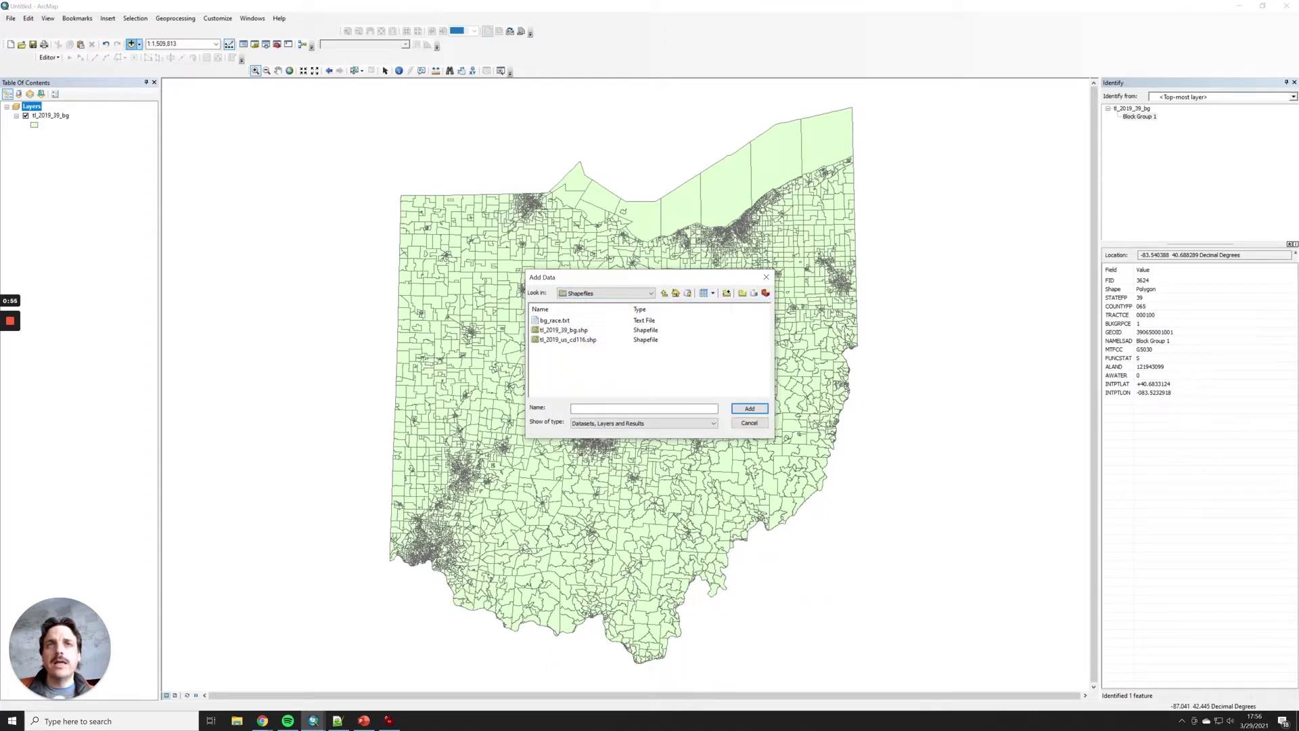
{"action": "left_click", "coordinate": [568, 339]}
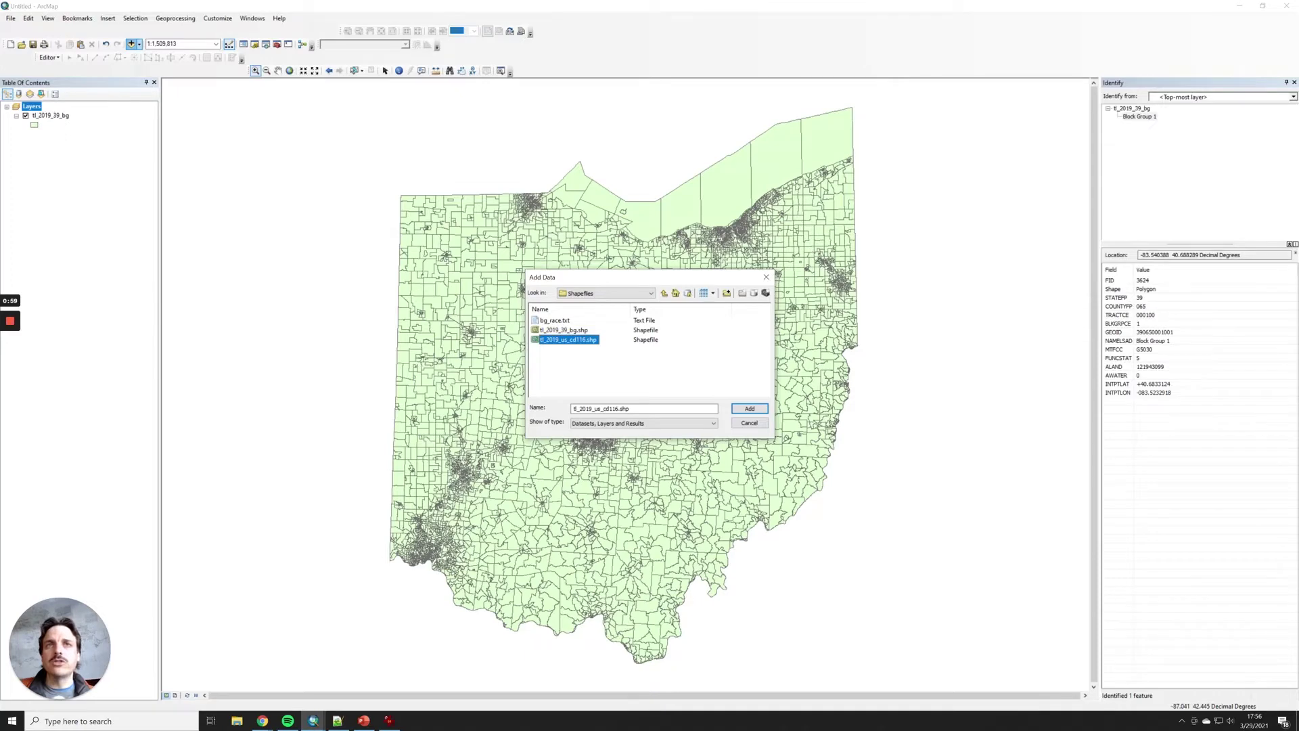
{"action": "double_click", "coordinate": [574, 337]}
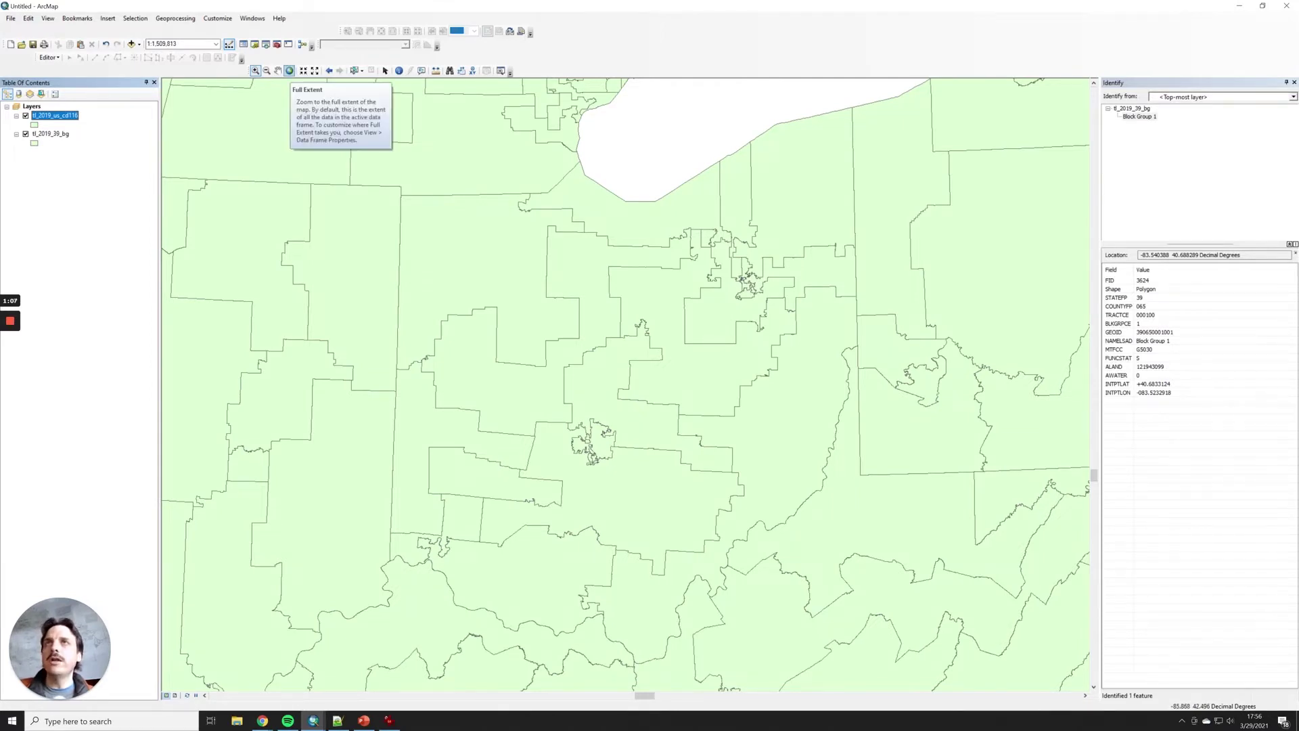
{"action": "left_click", "coordinate": [289, 71]}
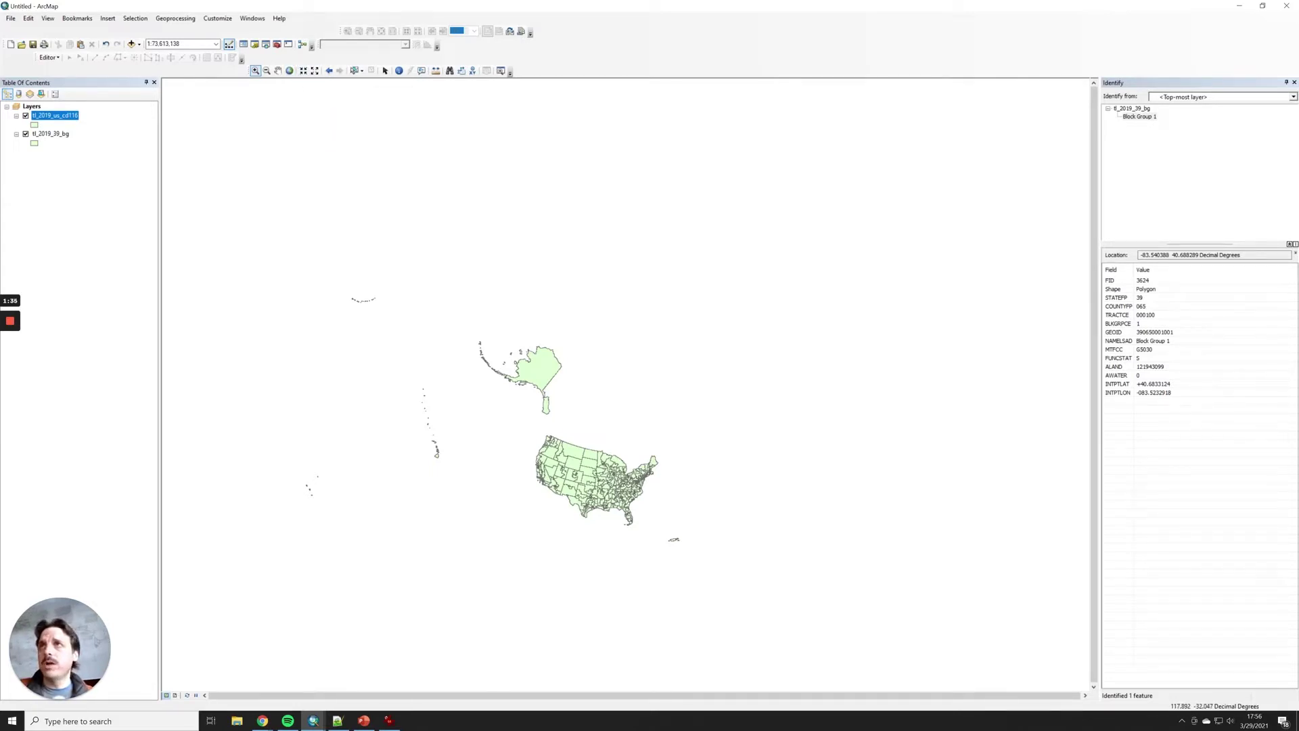
Step: Open the attribute table of the tl_2019_us_cd116 layer and widen its window to show all columns
{"action": "right_click", "coordinate": [62, 115]}
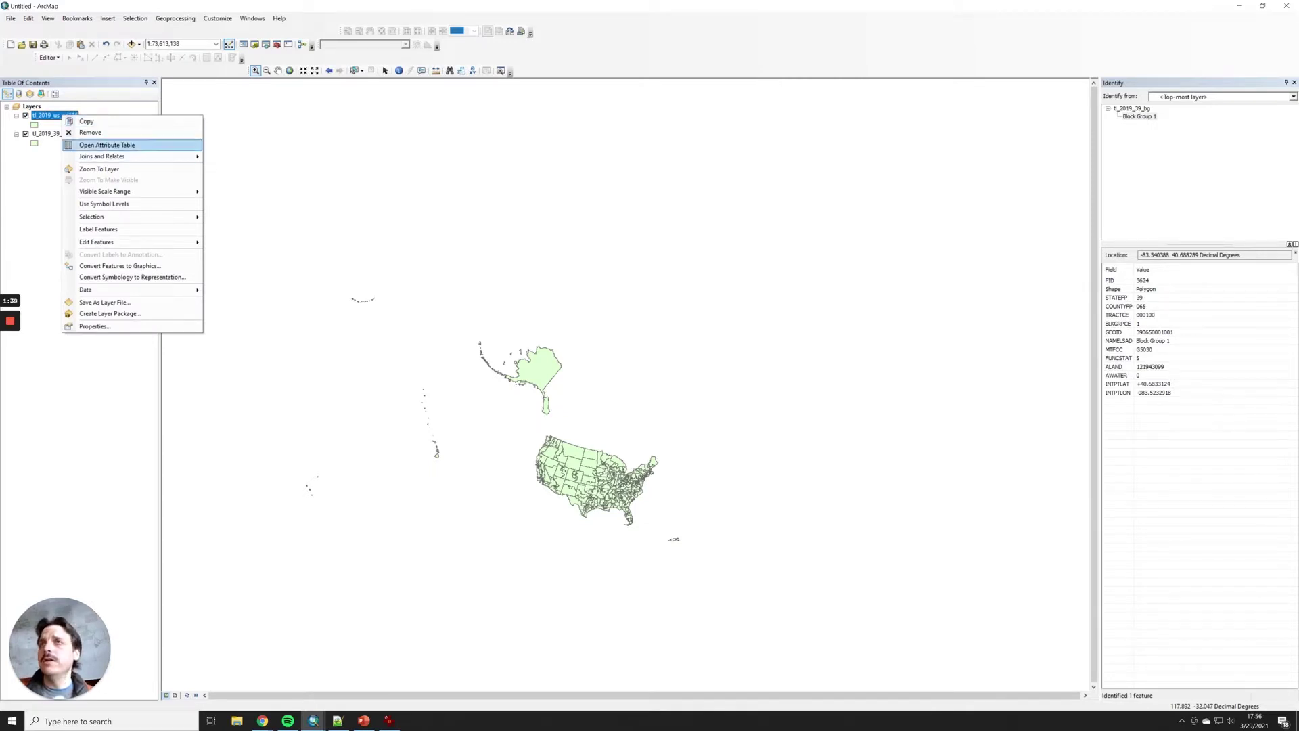
{"action": "left_click", "coordinate": [67, 450]}
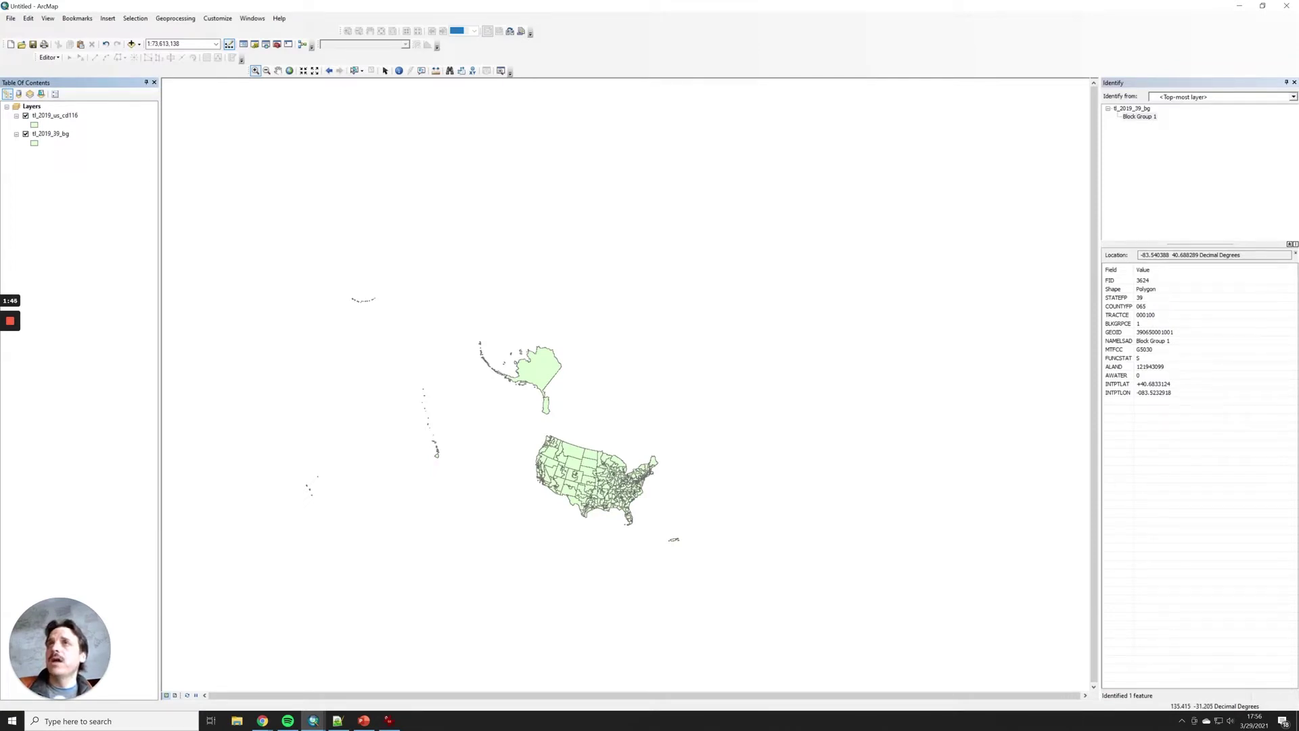
{"action": "left_click", "coordinate": [69, 116]}
{"action": "right_click", "coordinate": [70, 116]}
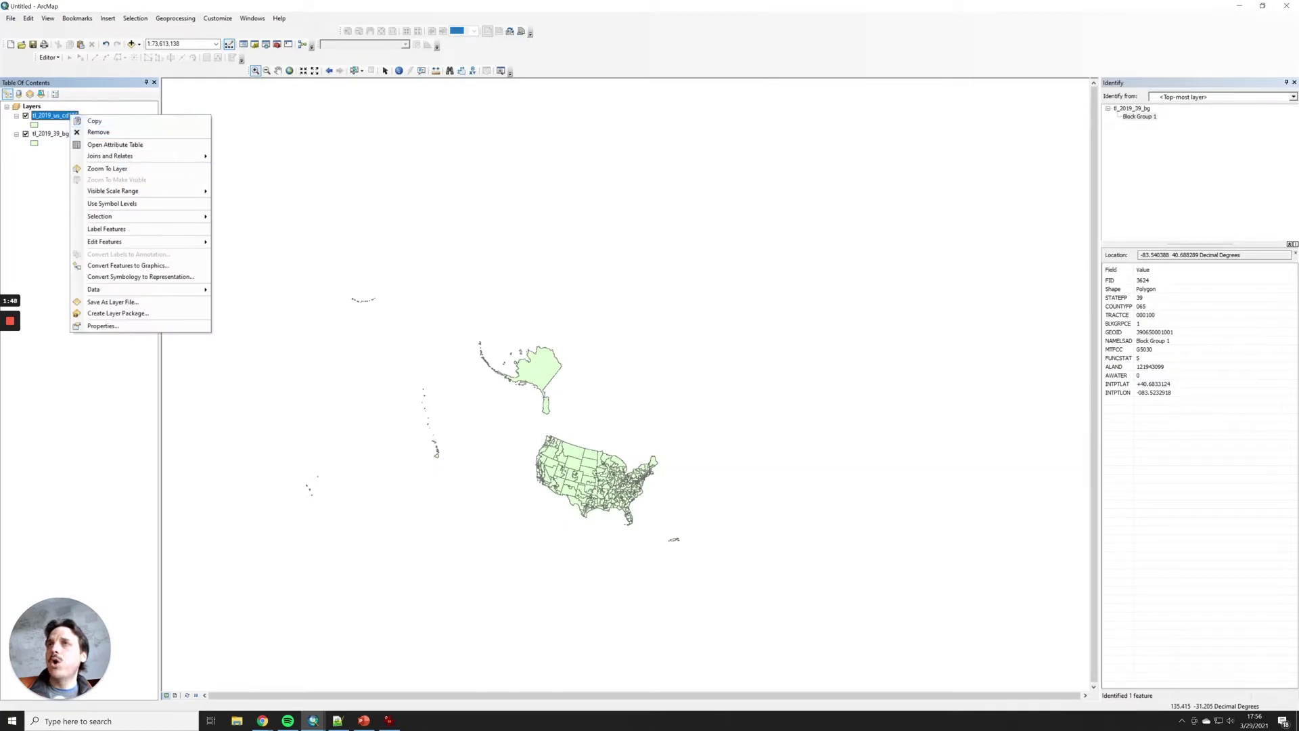
{"action": "left_click", "coordinate": [101, 144]}
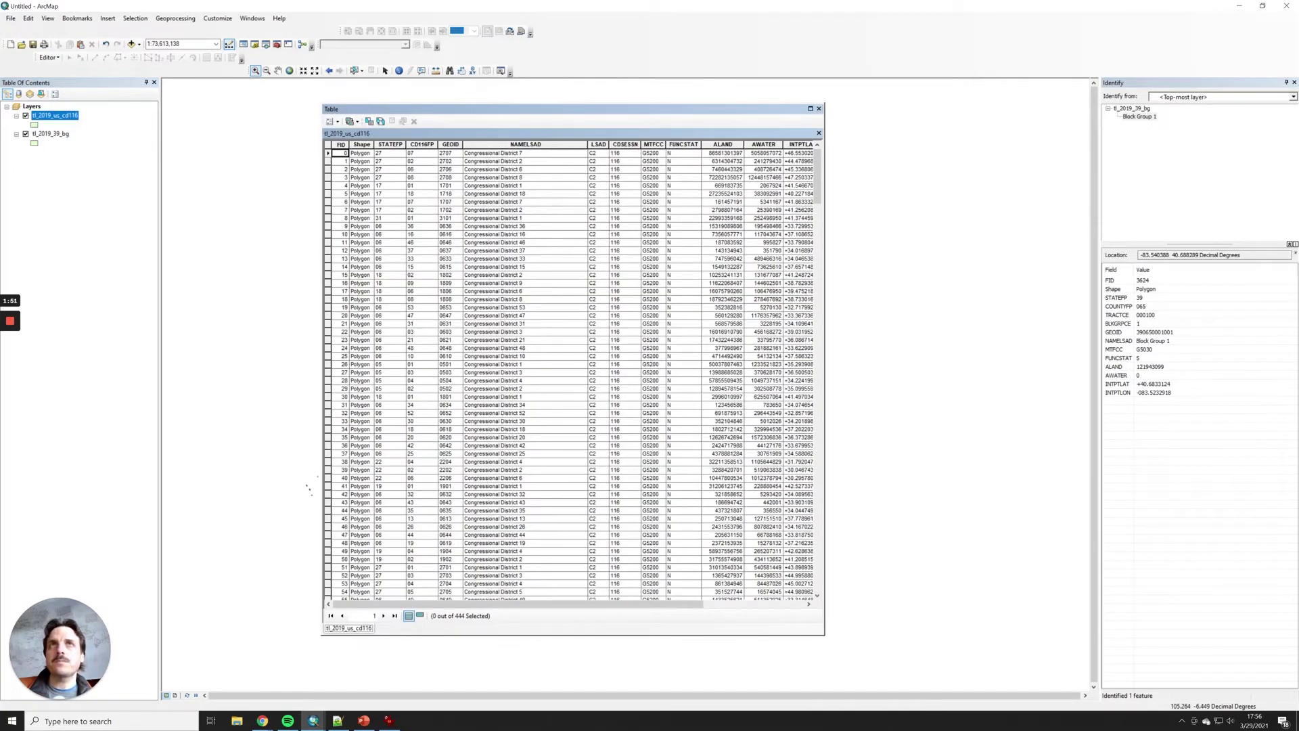
{"action": "left_click_drag", "start_coordinate": [471, 109], "coordinate": [380, 87]}
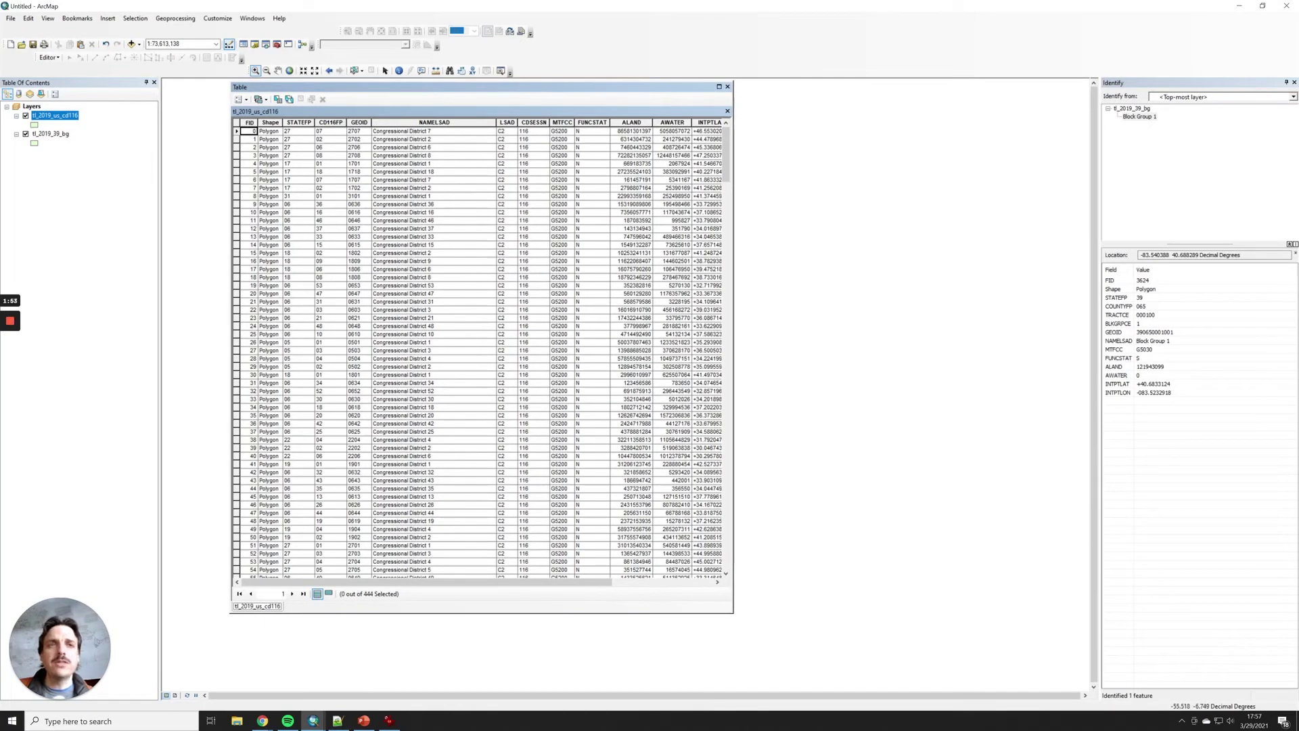
{"action": "left_click_drag", "start_coordinate": [733, 425], "coordinate": [1026, 427]}
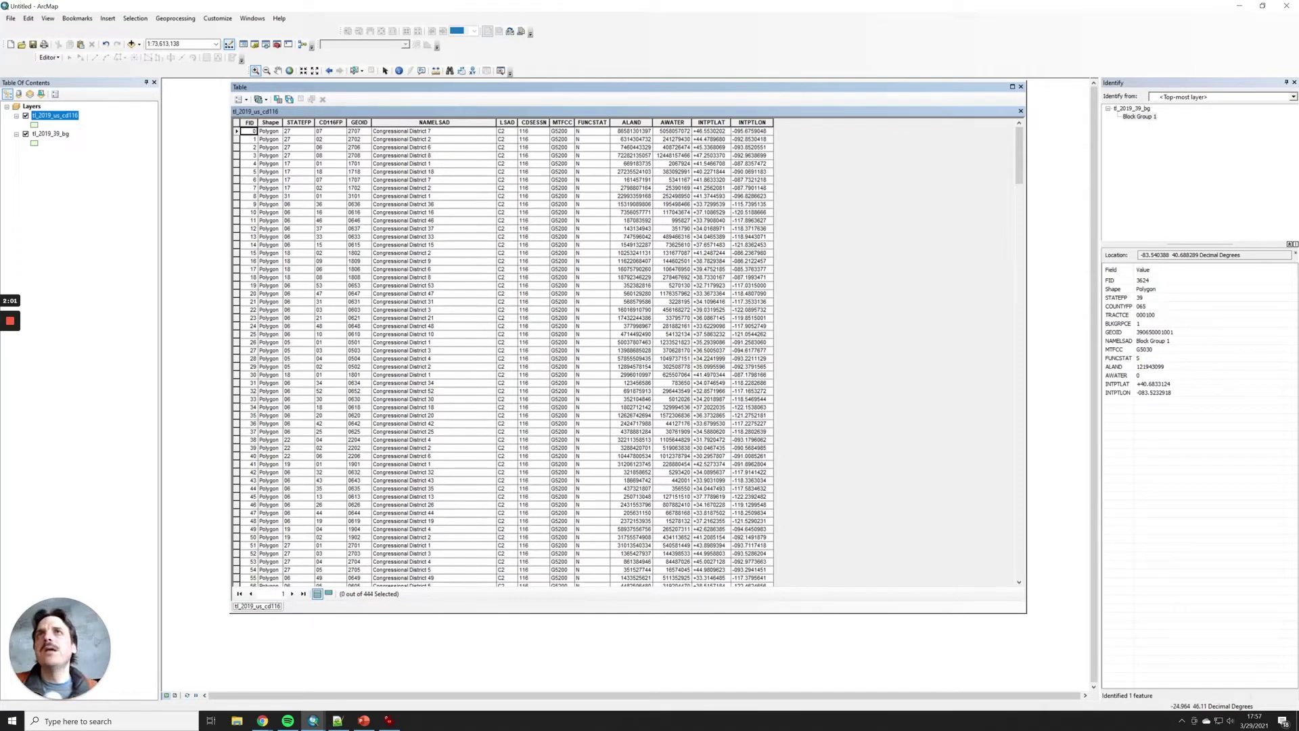
Step: Examine the STATEFP, CD116FP and GEOID columns in the congressional district table
{"action": "left_click", "coordinate": [298, 121]}
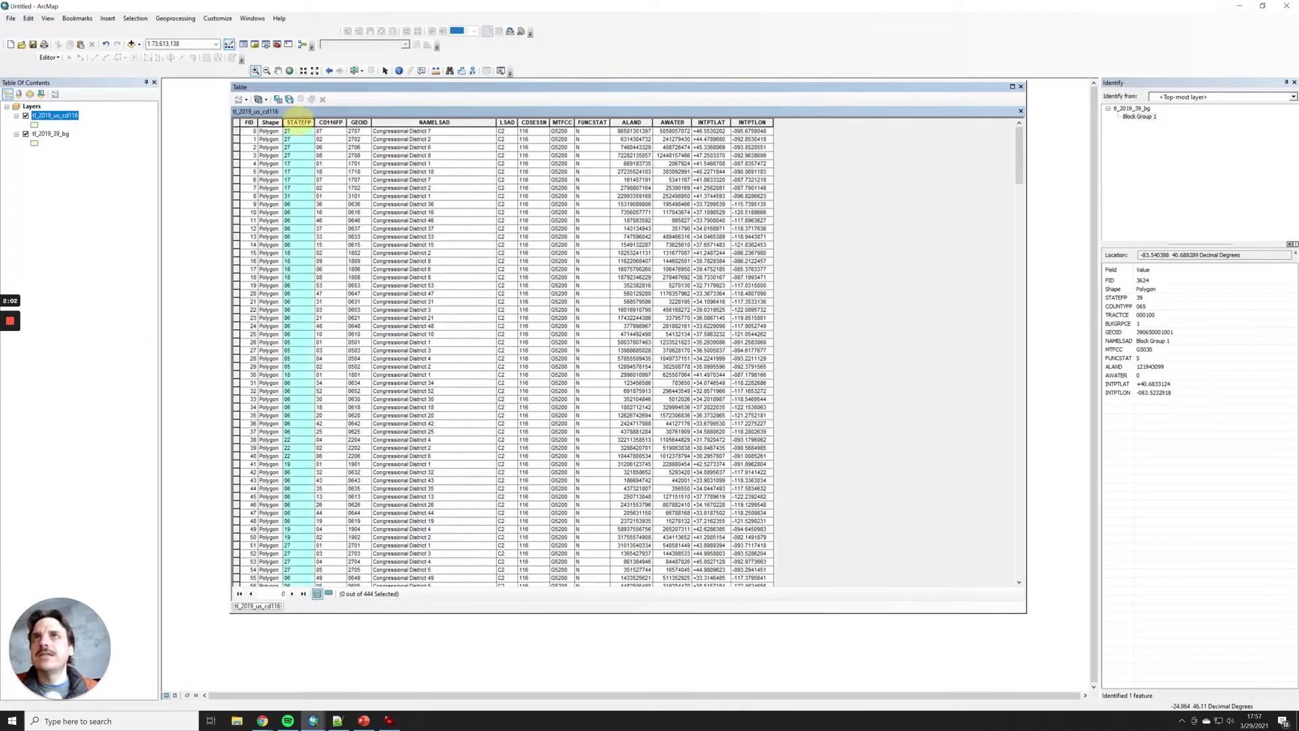
{"action": "left_click", "coordinate": [331, 122]}
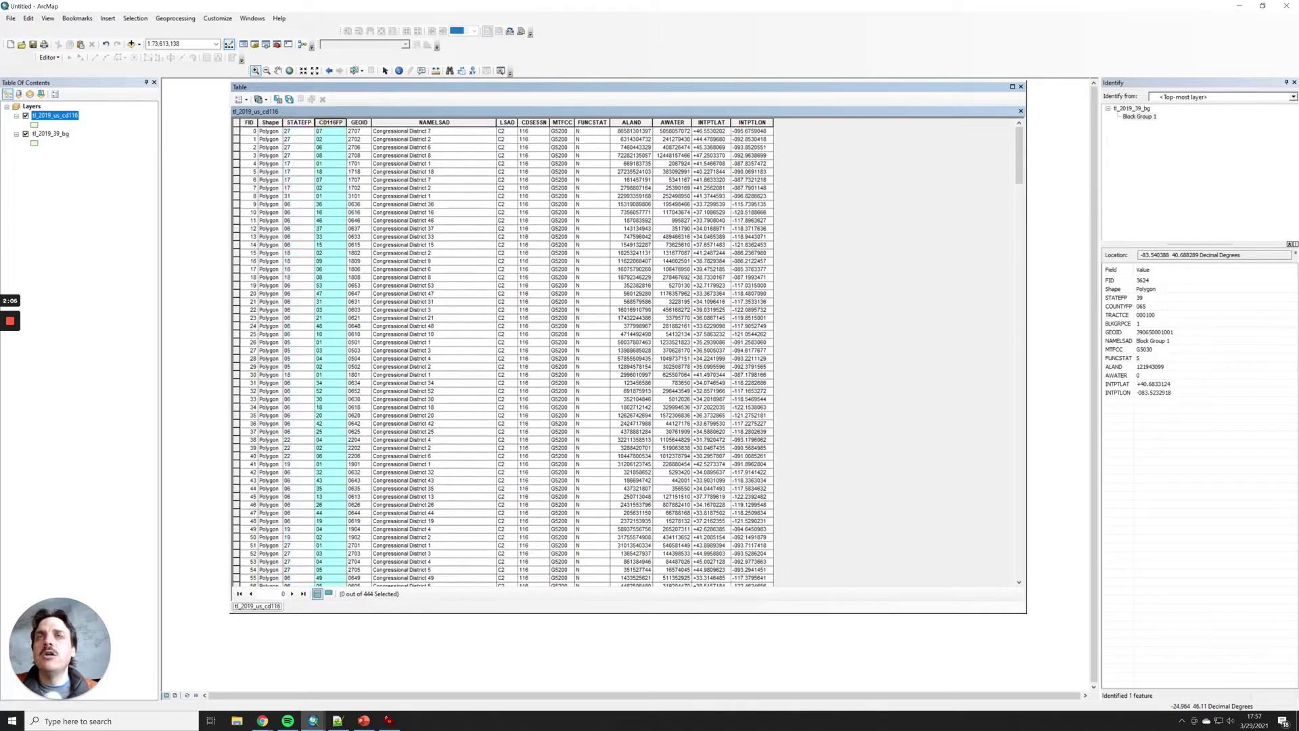
{"action": "left_click", "coordinate": [359, 122]}
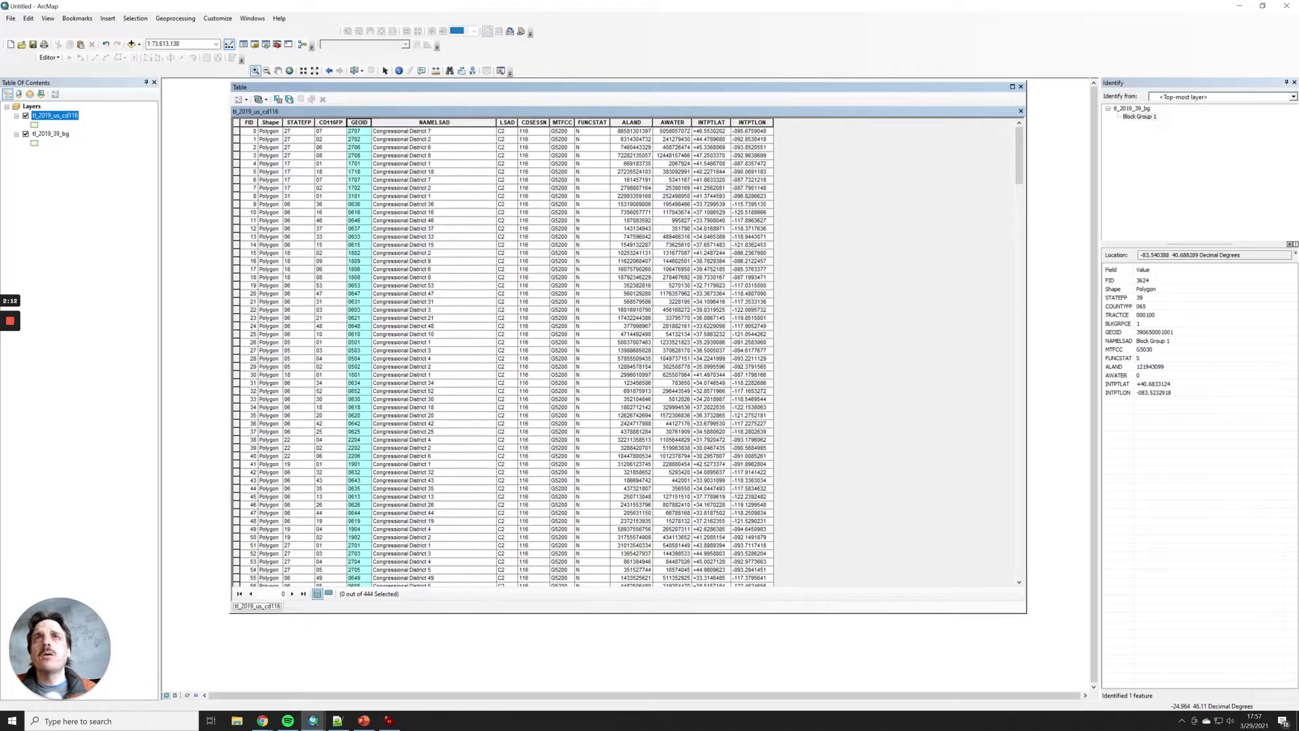
{"action": "left_click_drag", "start_coordinate": [463, 87], "coordinate": [517, 545]}
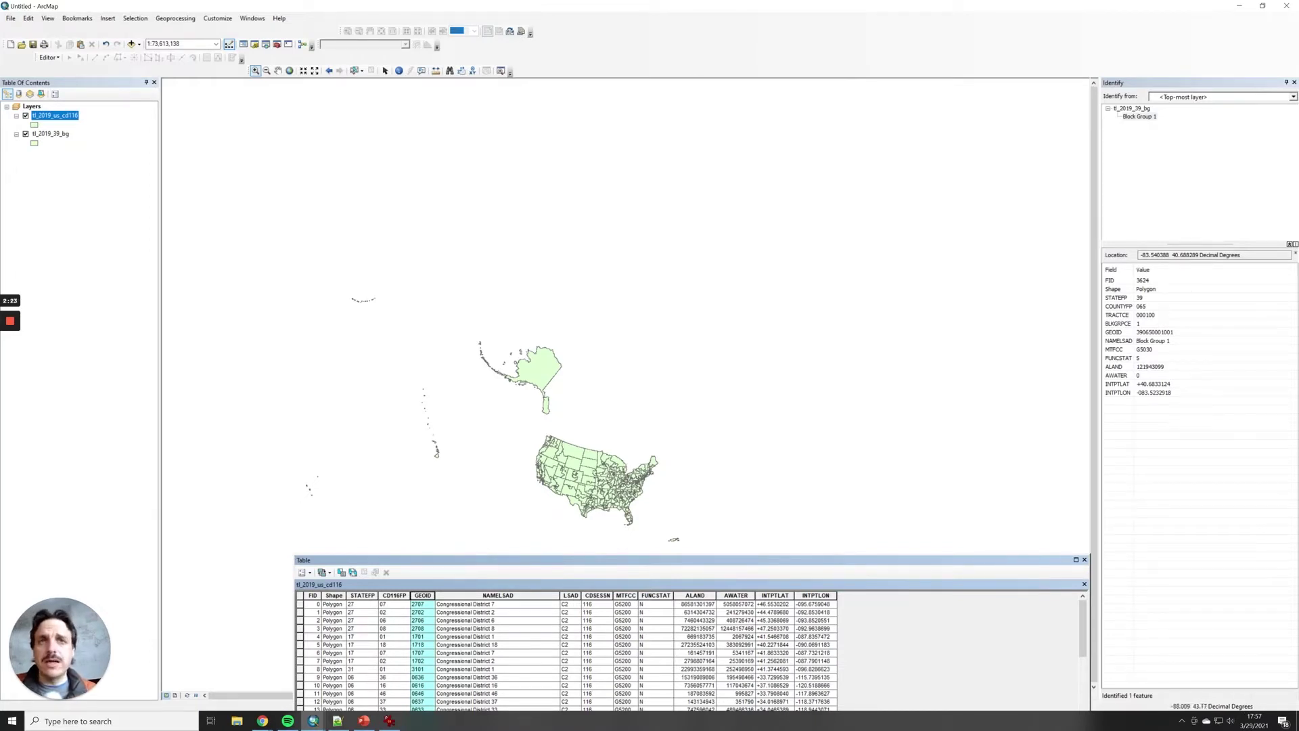
{"action": "left_click_drag", "start_coordinate": [703, 560], "coordinate": [643, 122]}
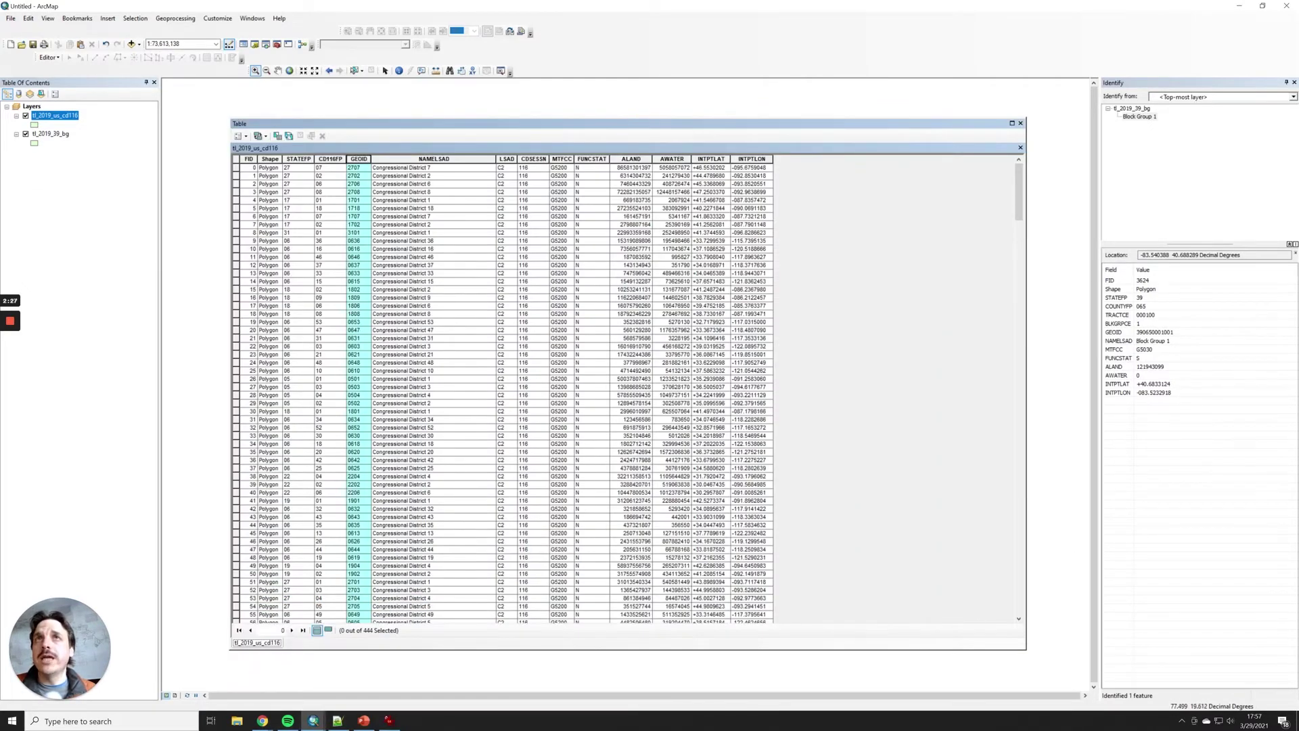
{"action": "left_click_drag", "start_coordinate": [435, 125], "coordinate": [426, 118]}
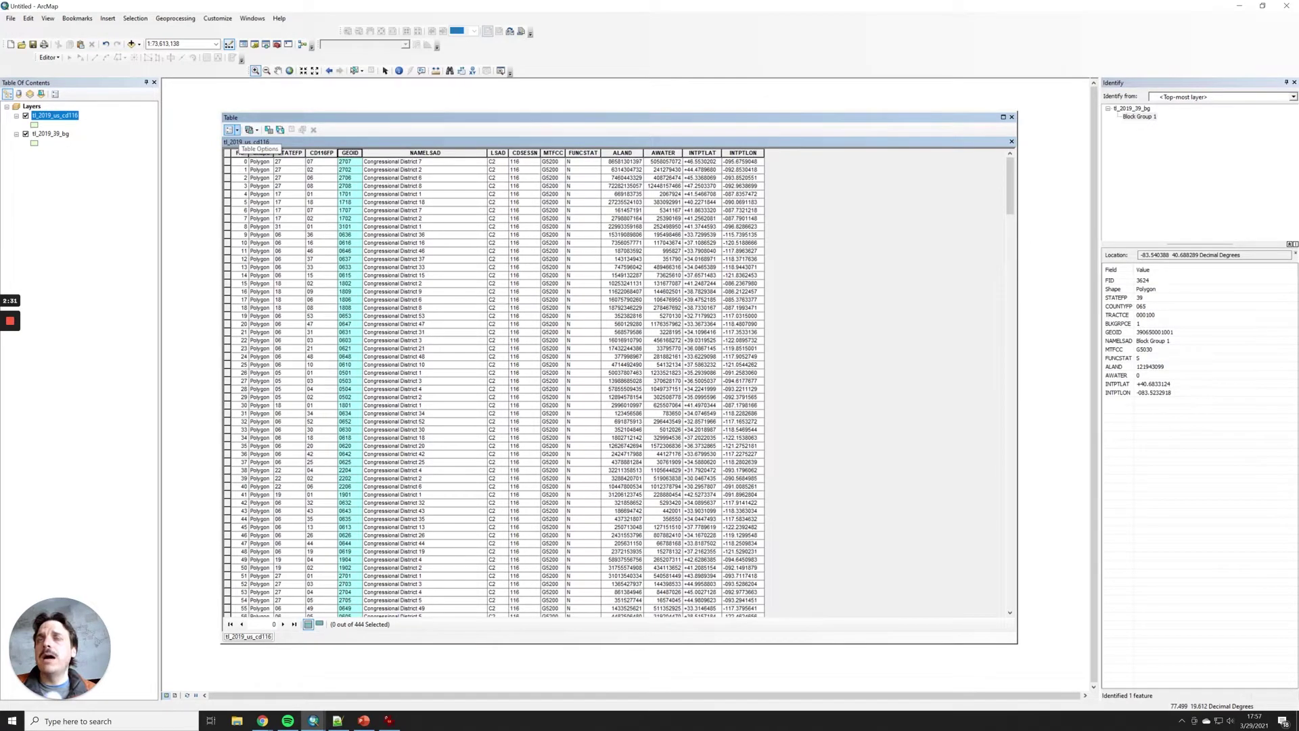
Step: Select the congressional district records where STATEFP = '39' by attributes, and close the attribute table
{"action": "left_click", "coordinate": [237, 130]}
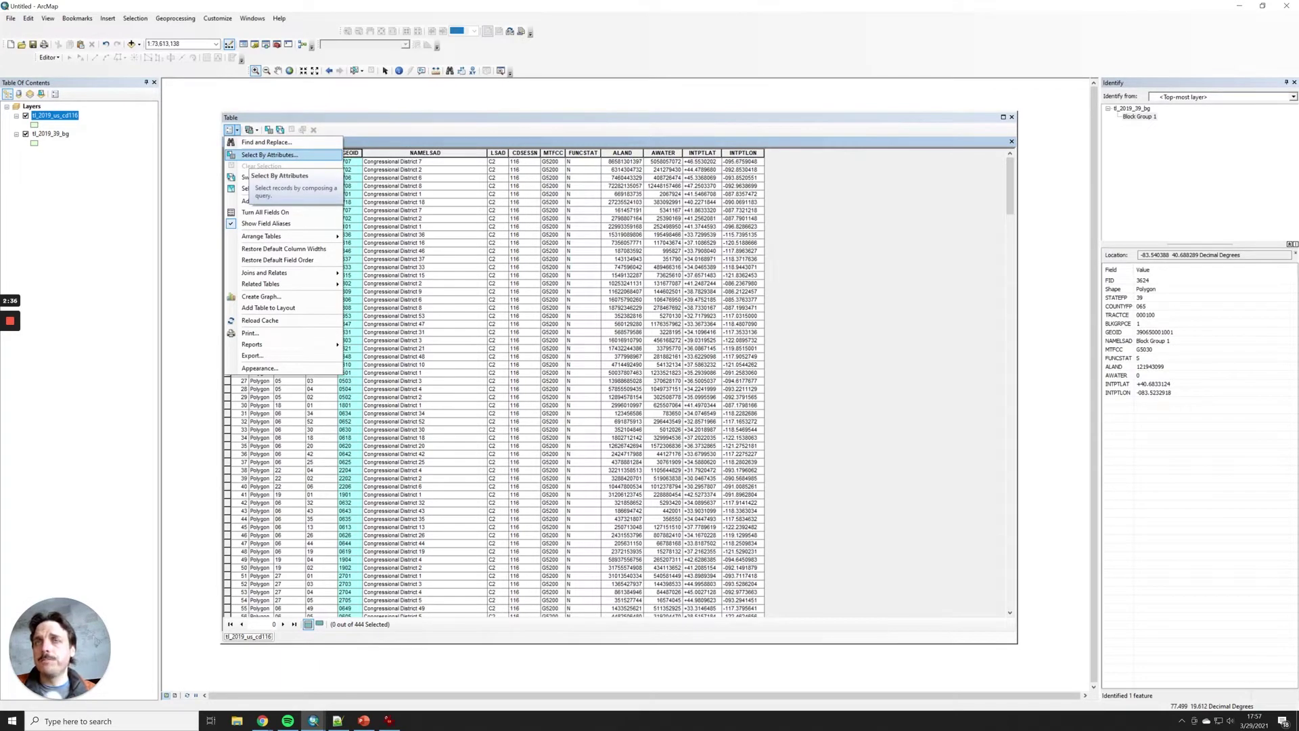
{"action": "left_click", "coordinate": [270, 155]}
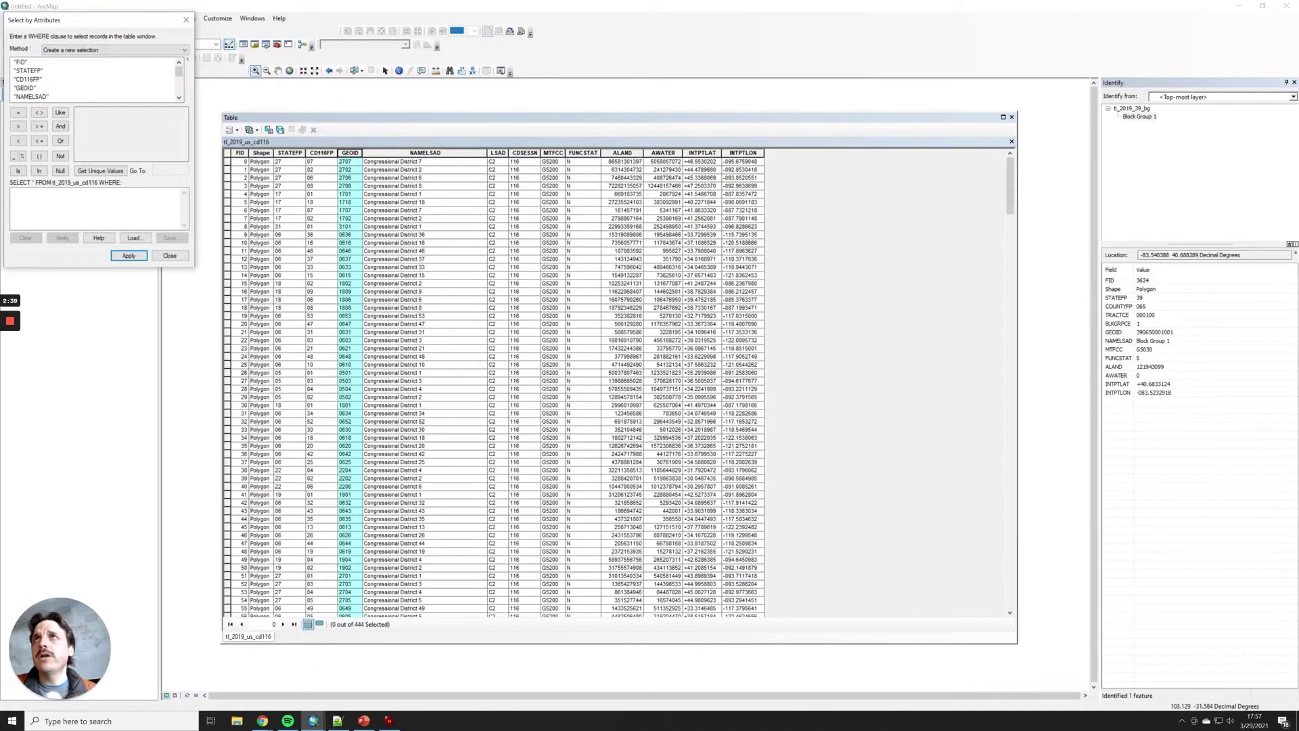
{"action": "left_click_drag", "start_coordinate": [87, 20], "coordinate": [529, 209]}
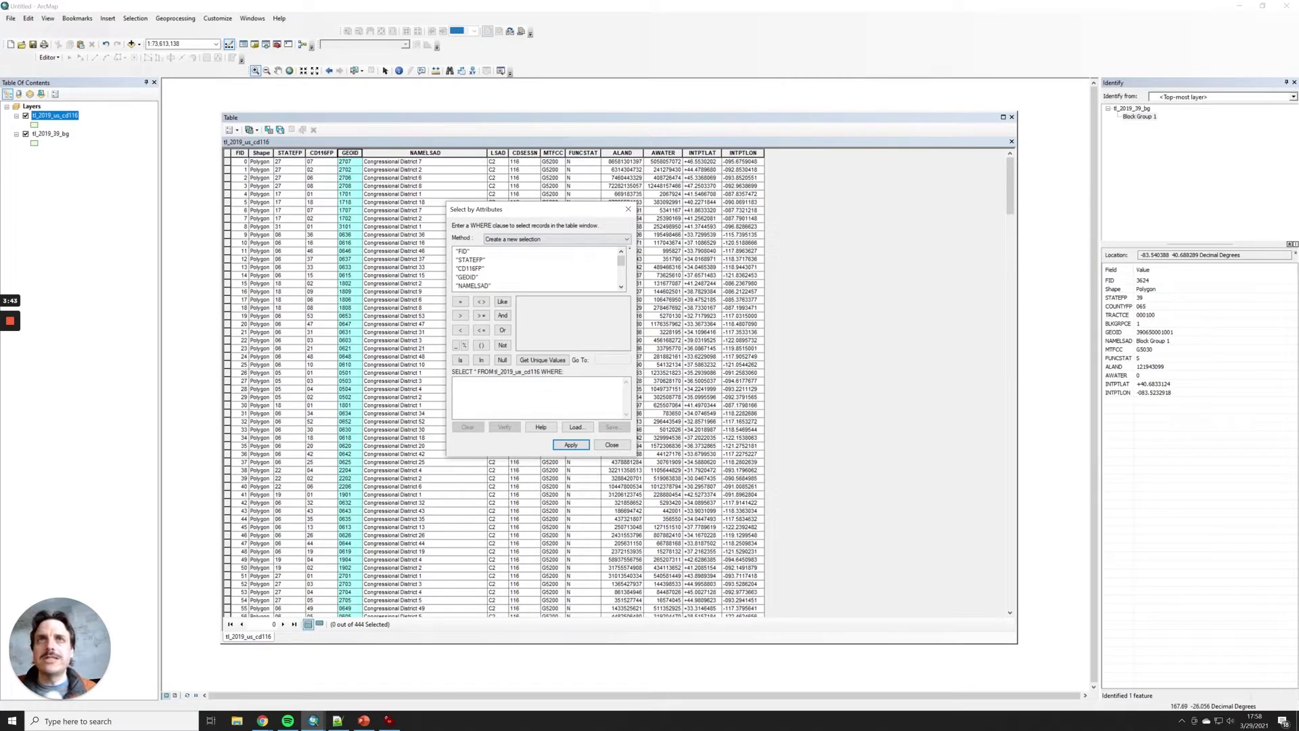
{"action": "double_click", "coordinate": [471, 260]}
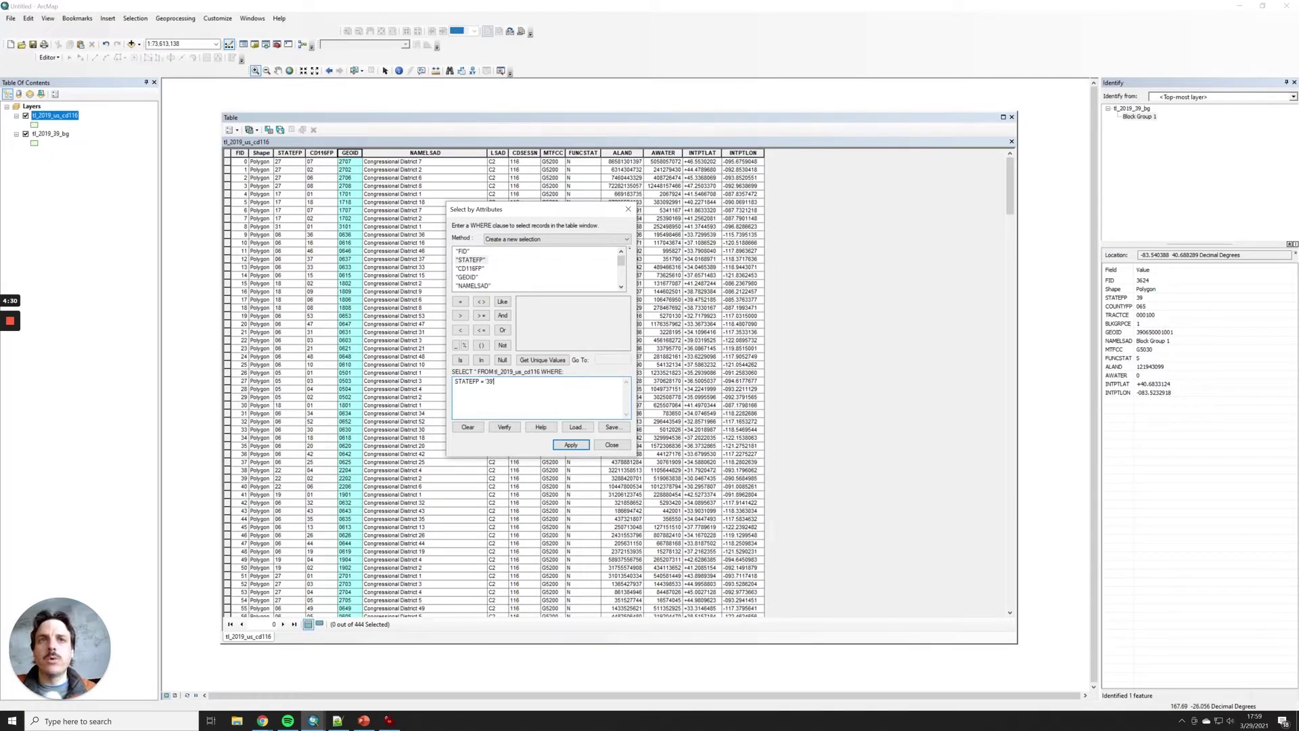
{"action": "left_click", "coordinate": [571, 444]}
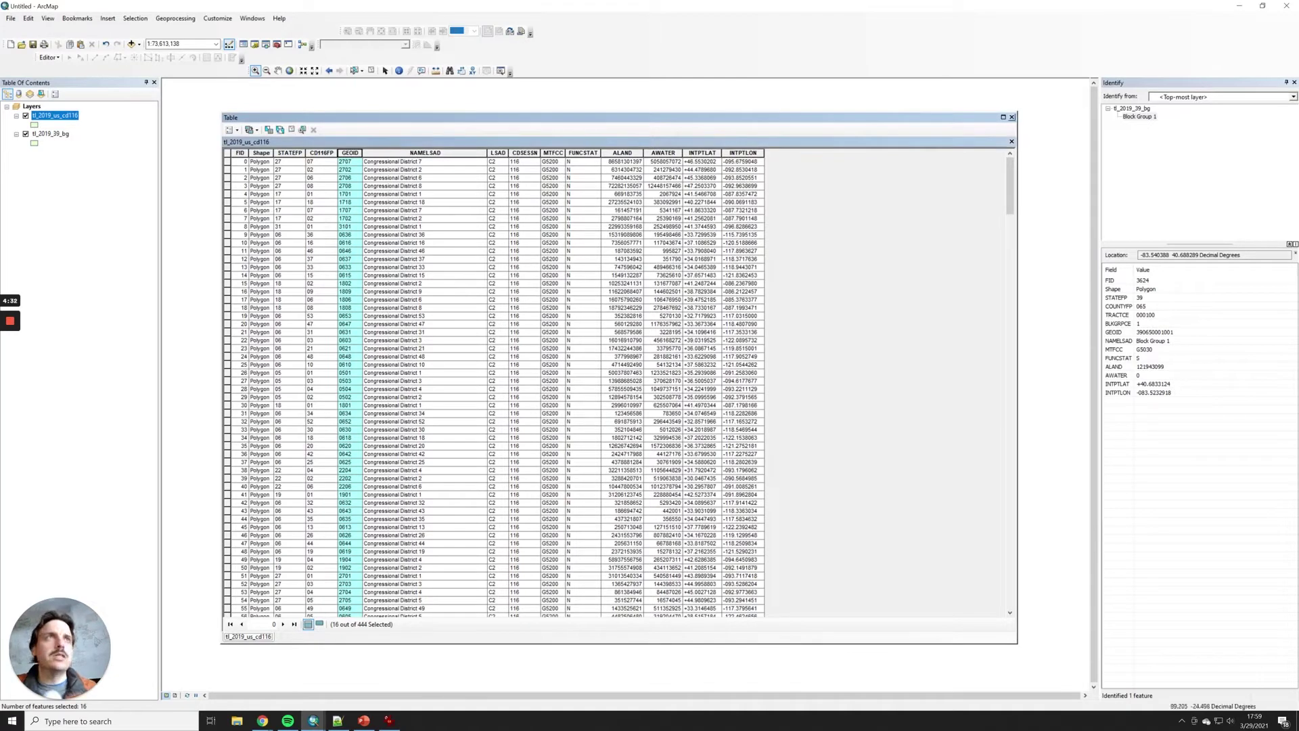
{"action": "left_click", "coordinate": [1012, 117]}
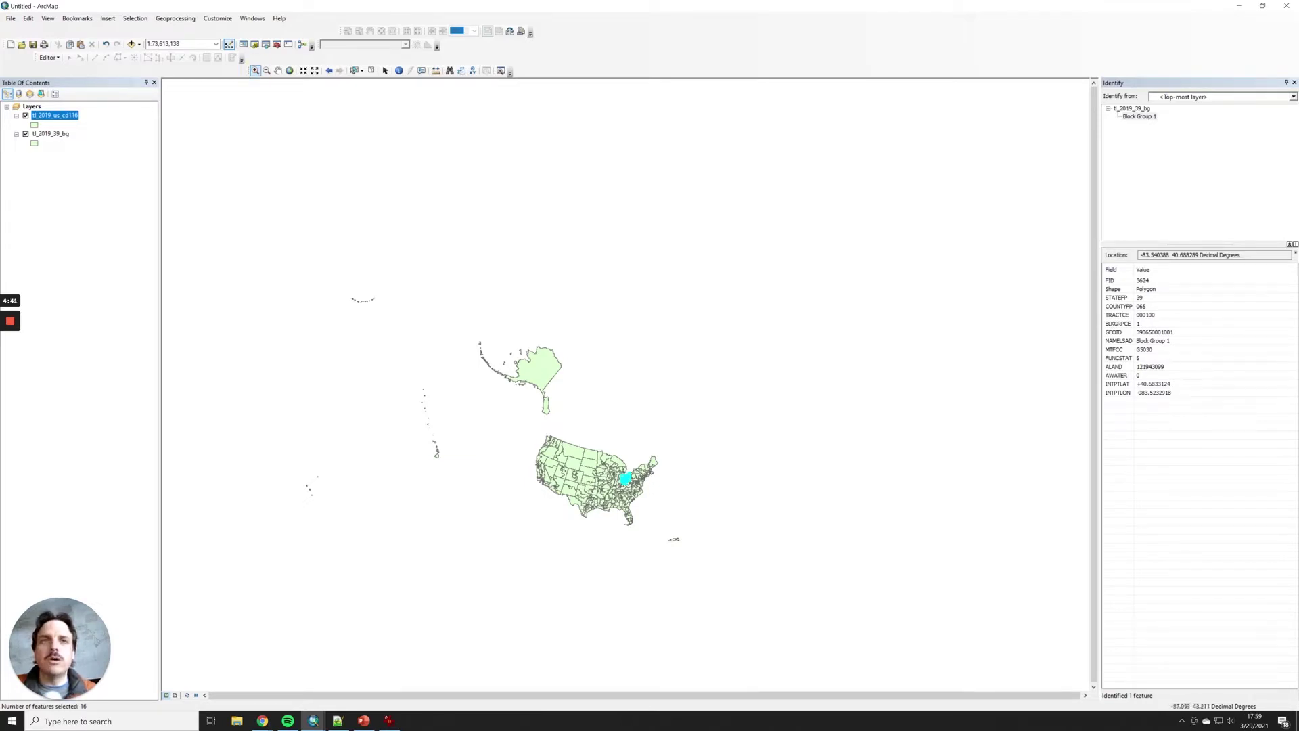
Step: Create a layer from the selected Ohio districts and hide the full tl_2019_us_cd116 layer
{"action": "left_click_drag", "start_coordinate": [610, 457], "coordinate": [647, 496]}
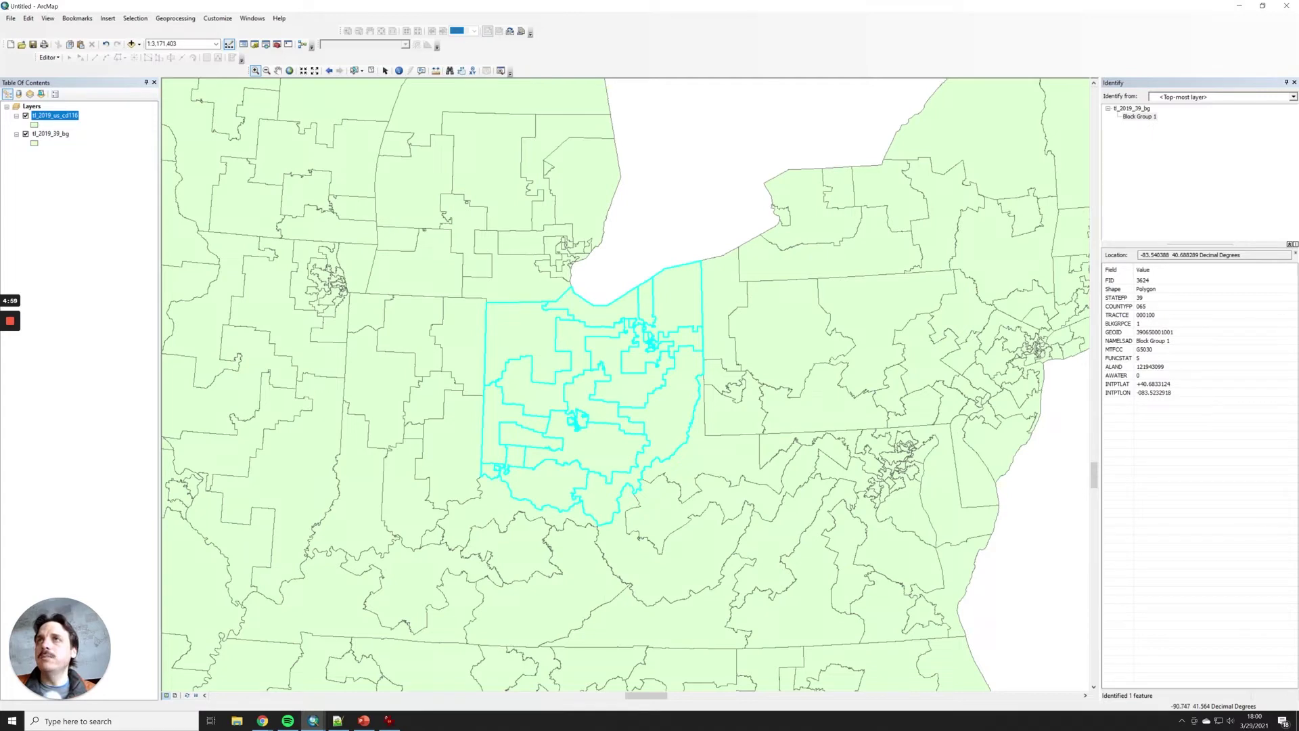
{"action": "right_click", "coordinate": [58, 116]}
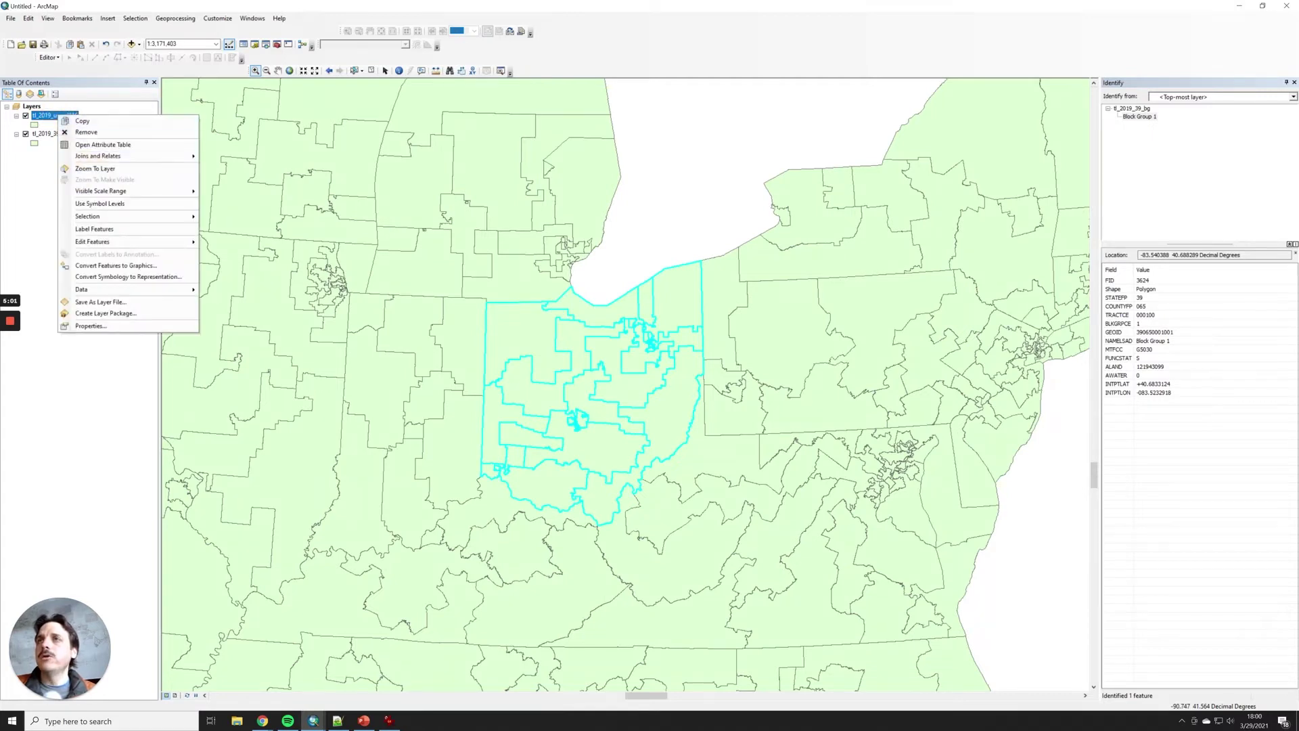
{"action": "mouse_move", "coordinate": [122, 216]}
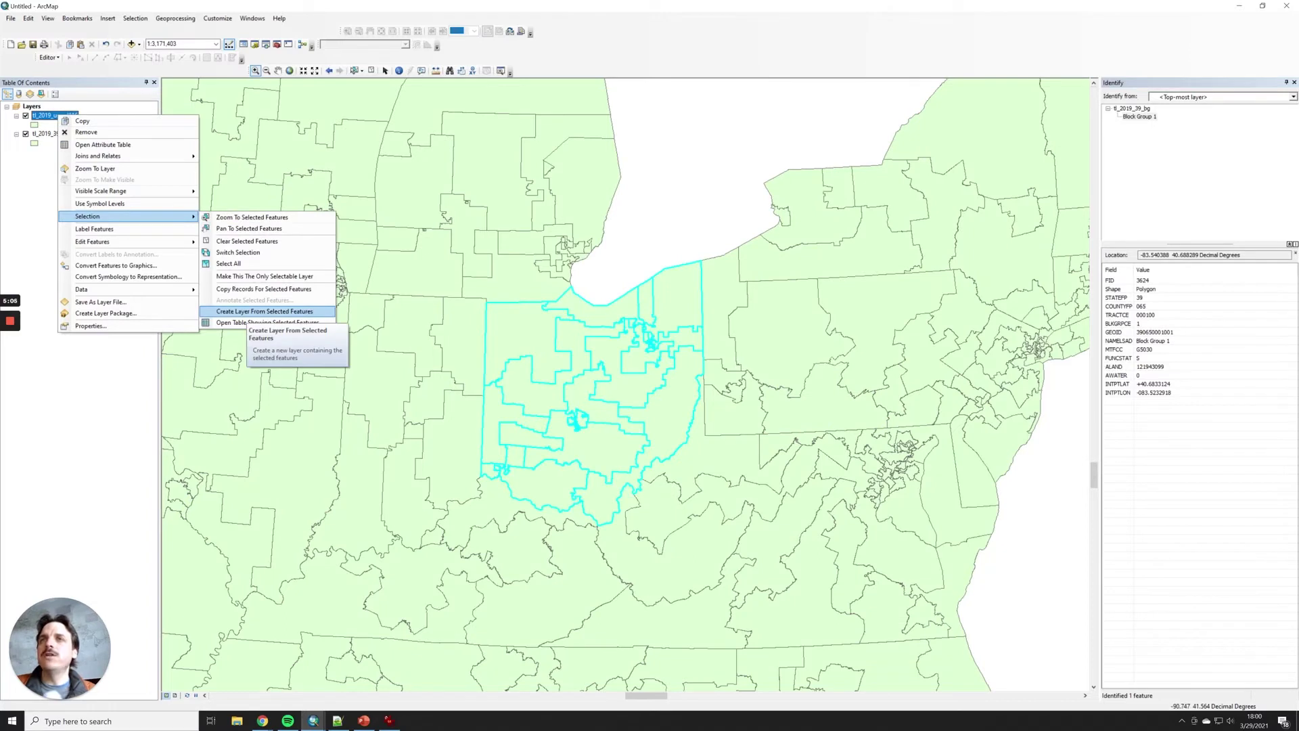
{"action": "left_click", "coordinate": [238, 311]}
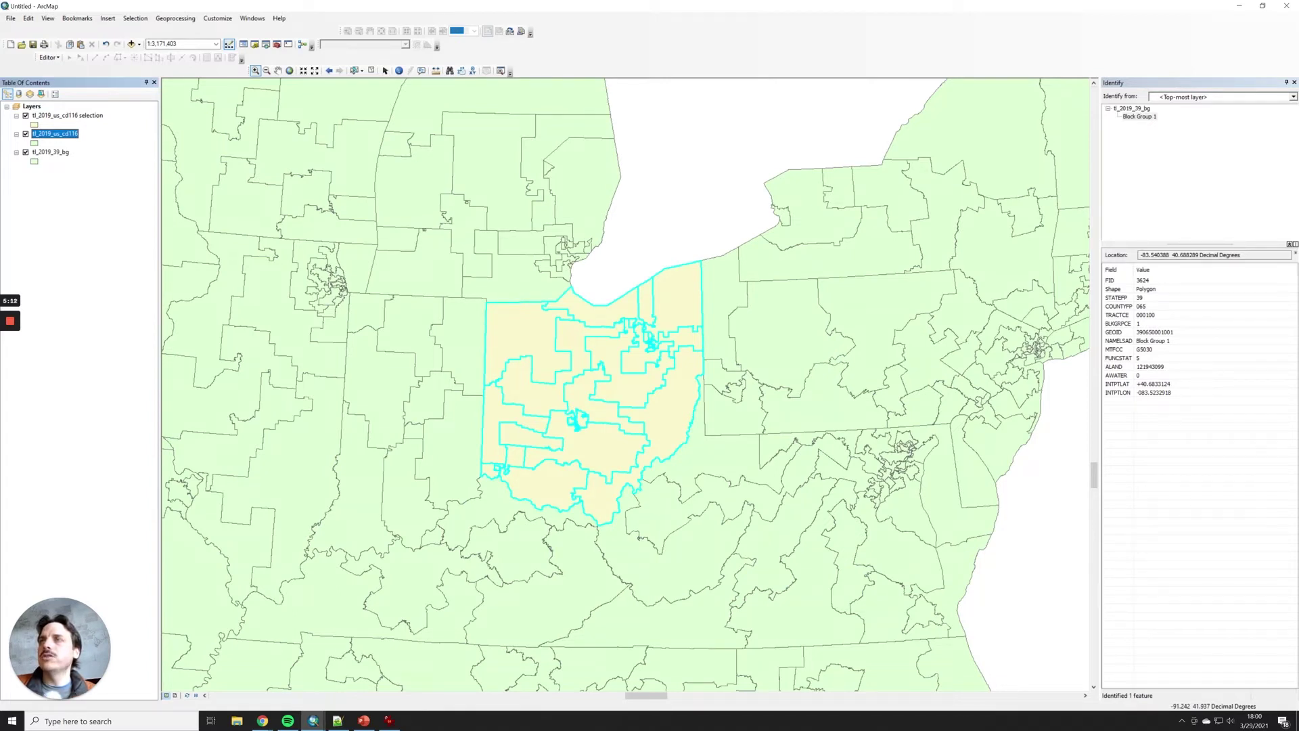
{"action": "left_click", "coordinate": [25, 134]}
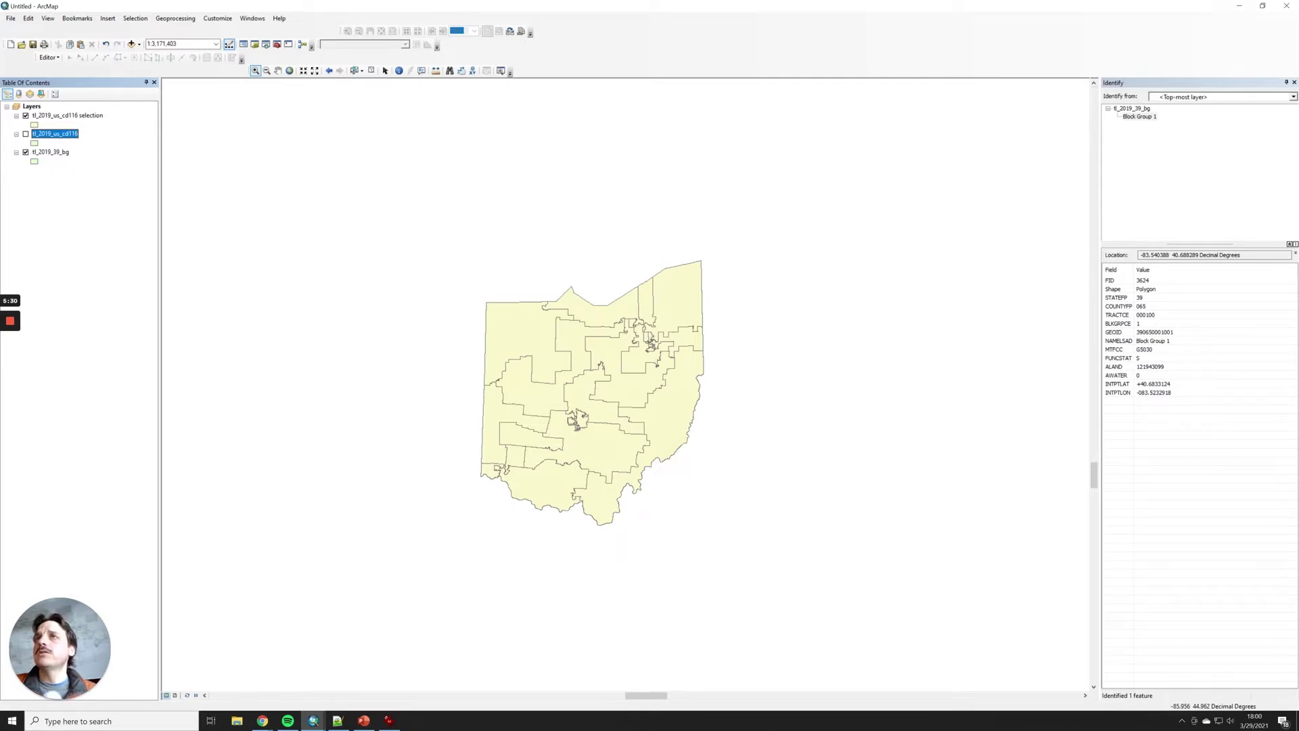
Step: Remove the tl_2019_us_cd116 selection layer from the map
{"action": "right_click", "coordinate": [73, 115]}
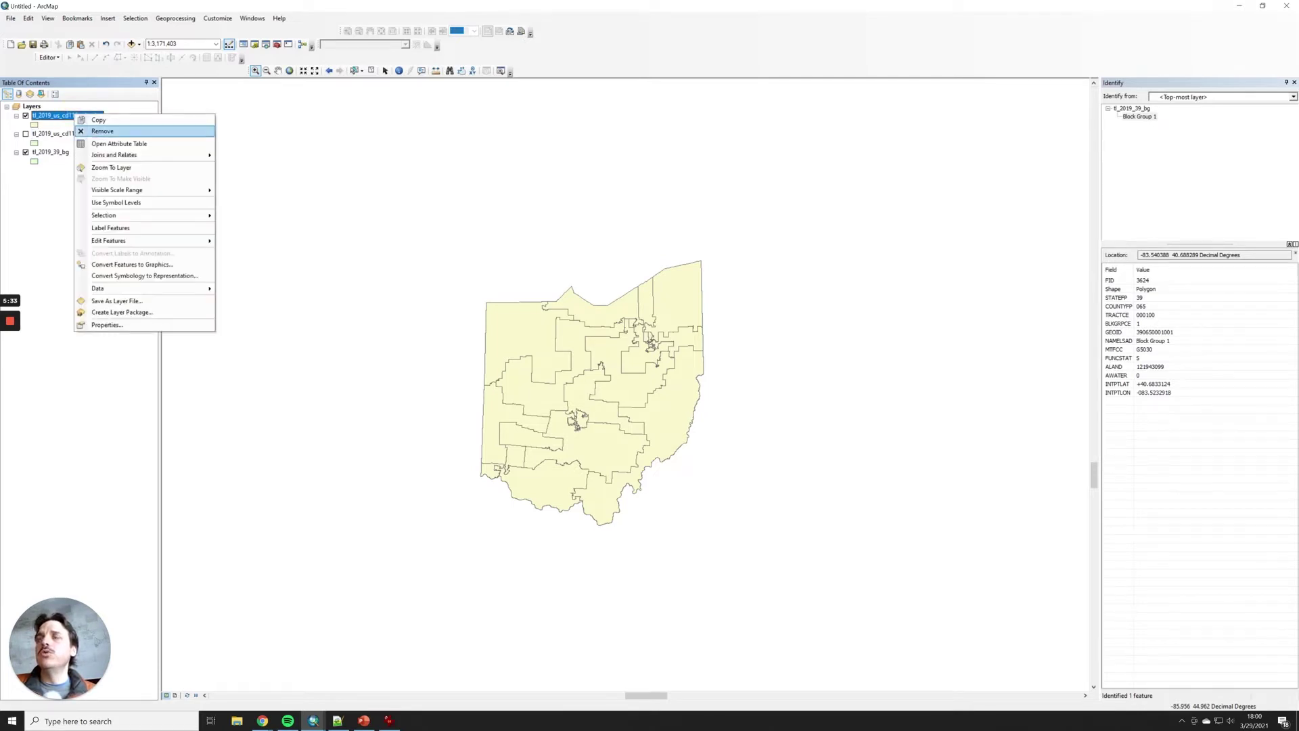
{"action": "right_click", "coordinate": [59, 116]}
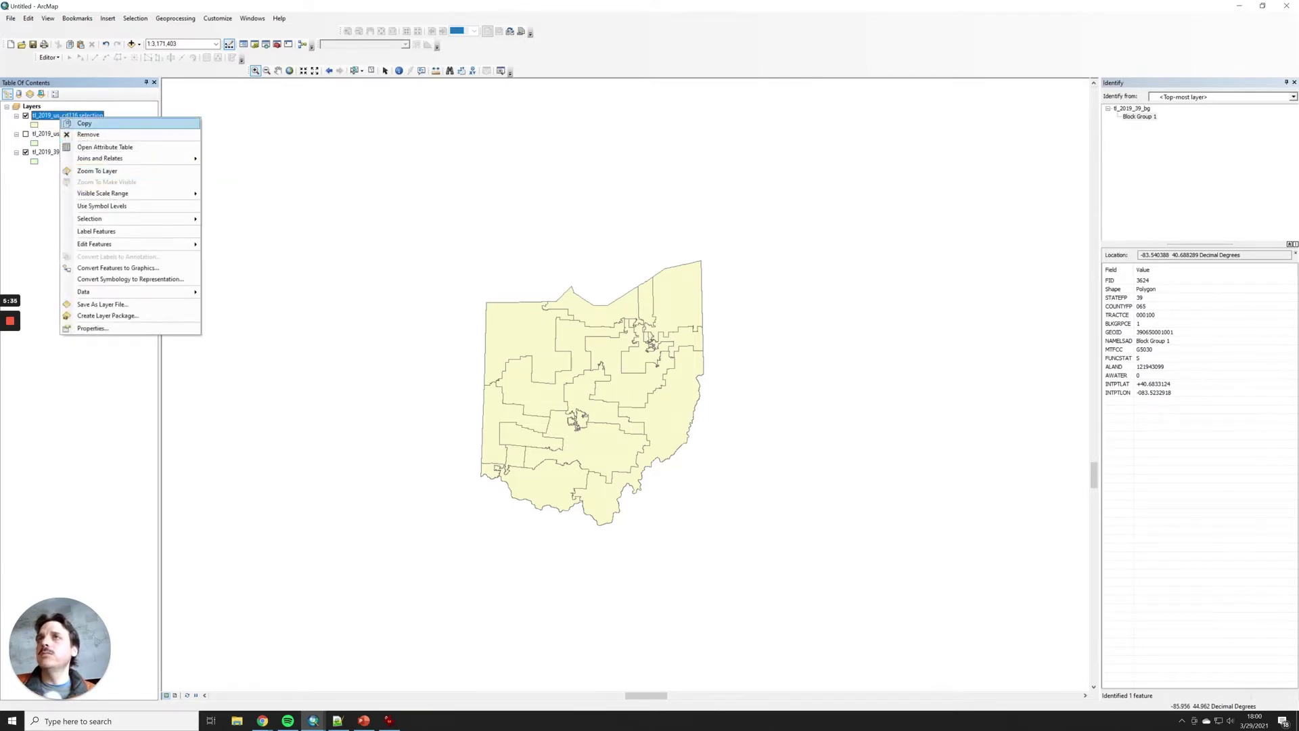
{"action": "left_click", "coordinate": [83, 126]}
{"action": "right_click", "coordinate": [81, 115]}
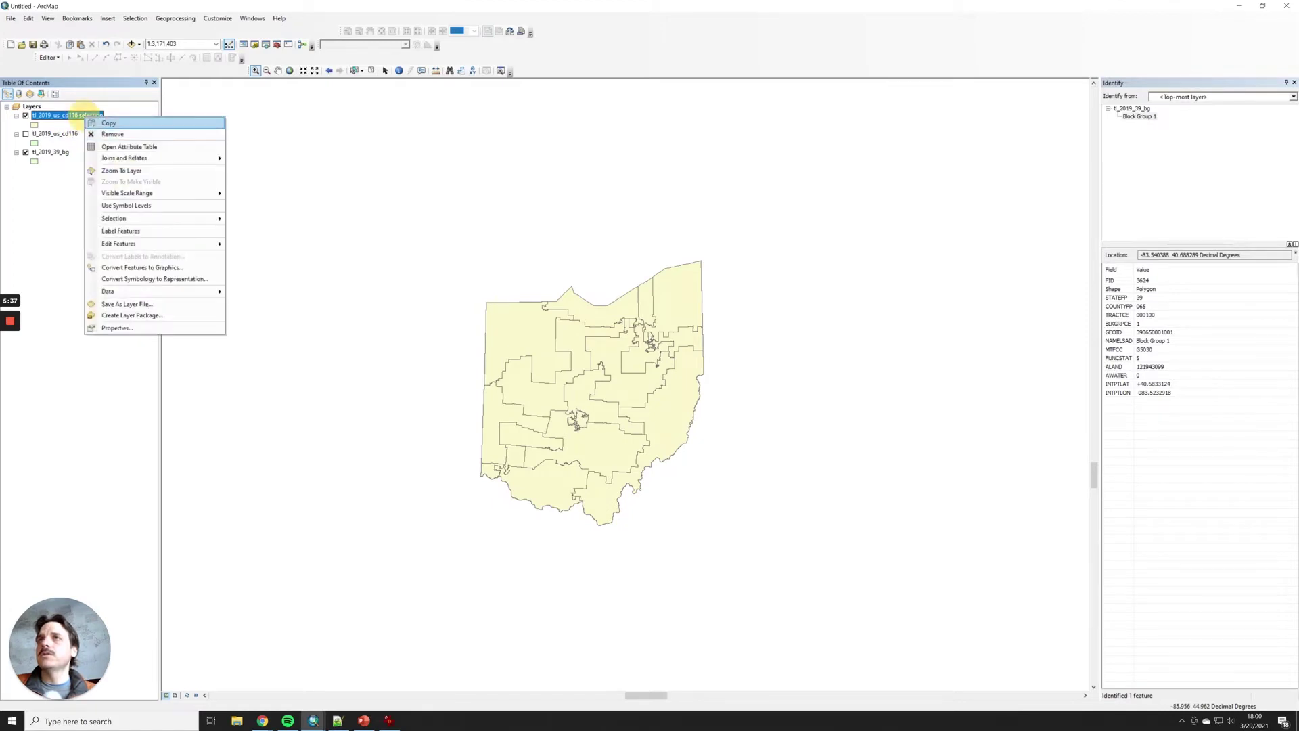
{"action": "left_click", "coordinate": [104, 131]}
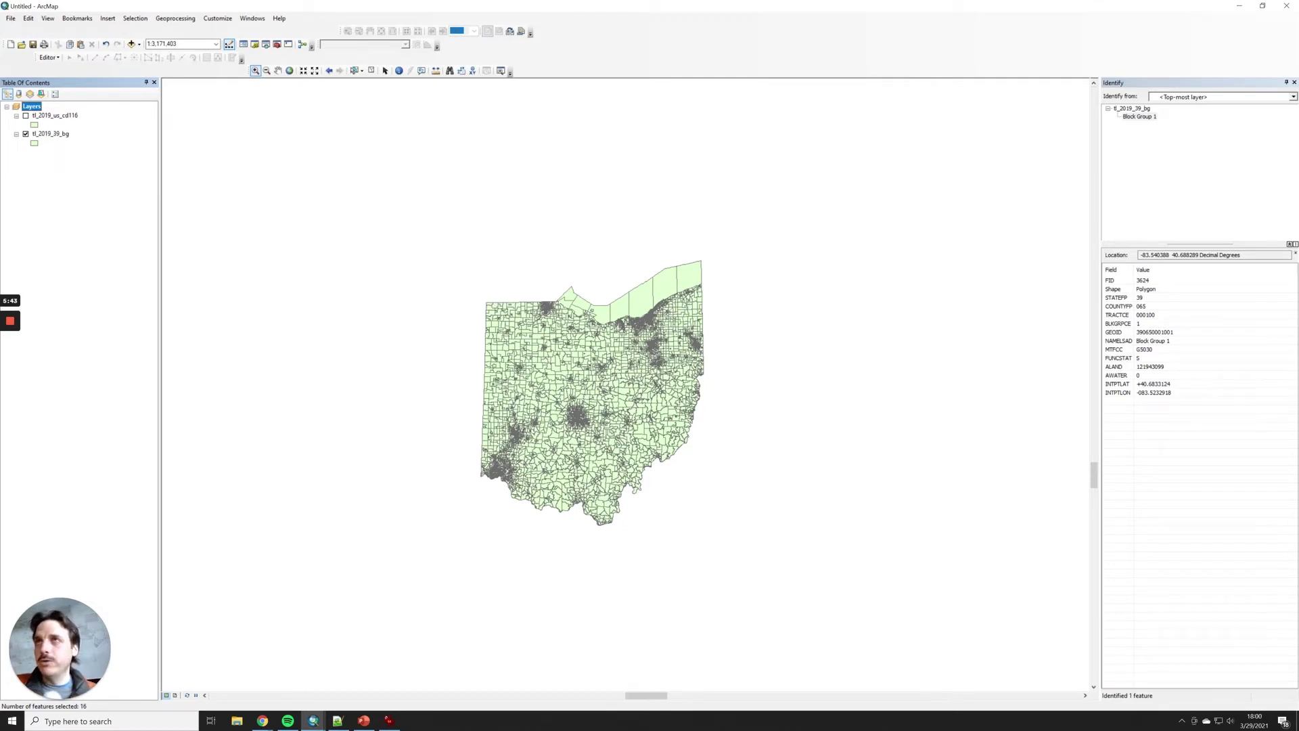
Step: Hide the tl_2019_39_bg block group layer and show the tl_2019_us_cd116 layer
{"action": "left_click", "coordinate": [26, 134]}
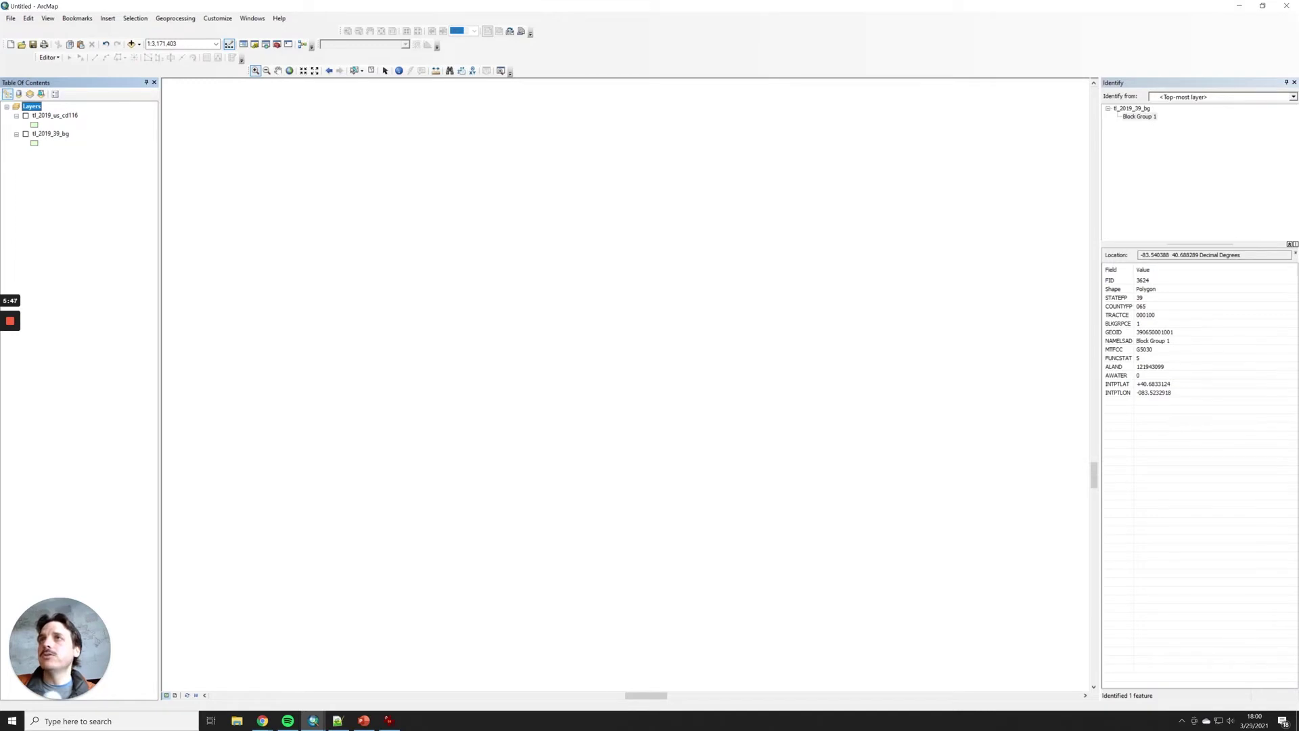
{"action": "left_click", "coordinate": [25, 115]}
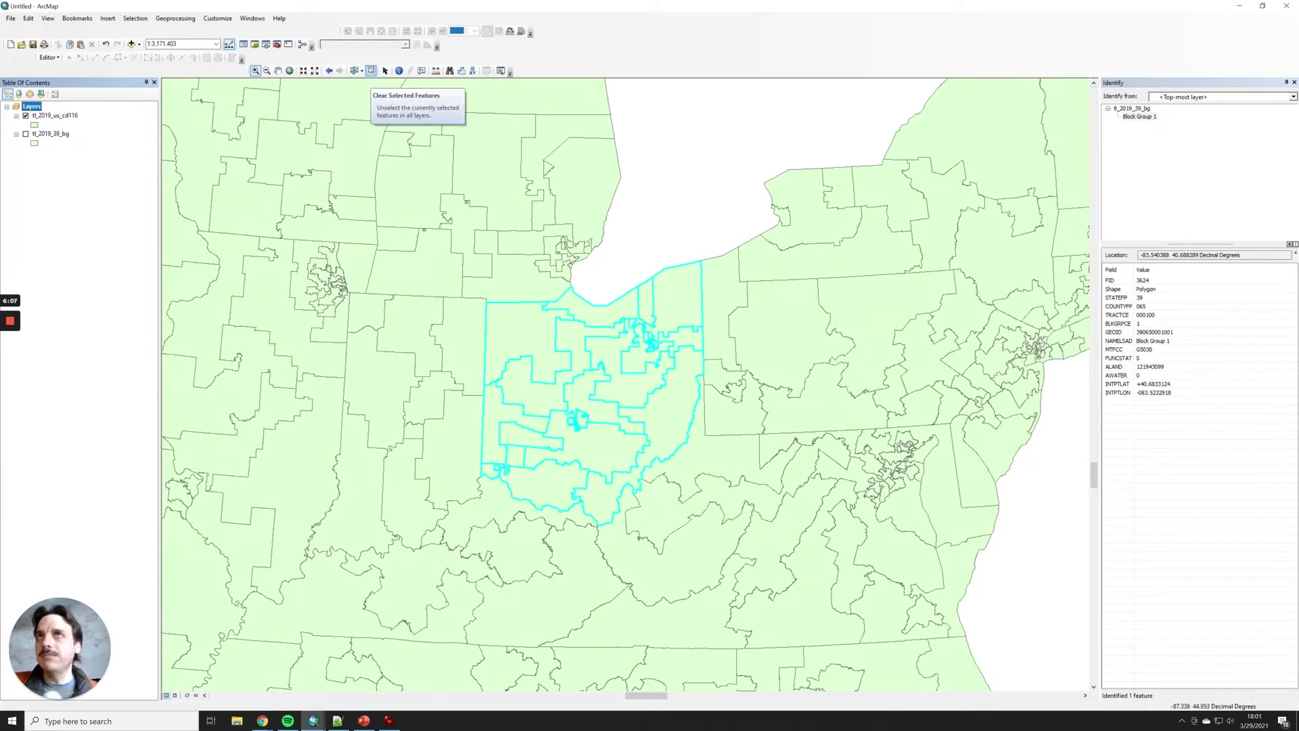
Step: Clear the current selection and select the Ohio districts with a rectangle drawn inside the state
{"action": "left_click", "coordinate": [371, 70]}
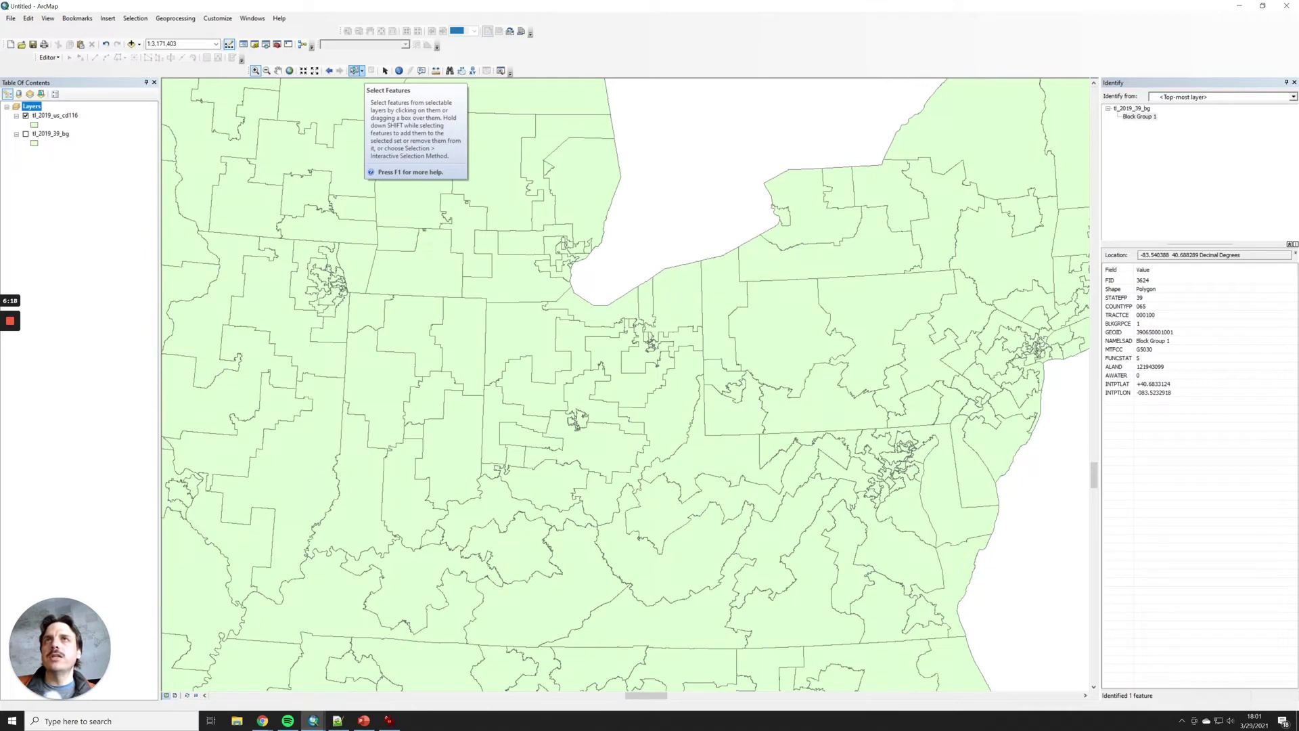
{"action": "left_click", "coordinate": [362, 70]}
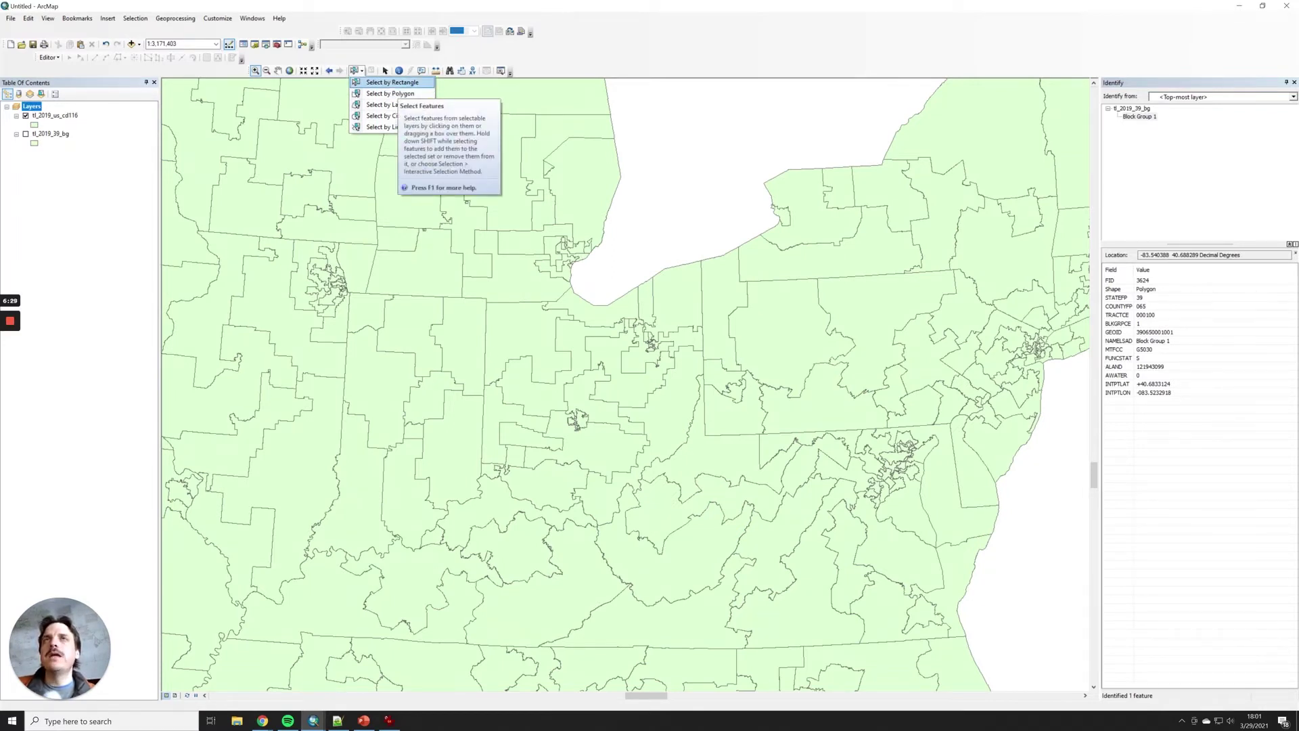
{"action": "left_click", "coordinate": [393, 82]}
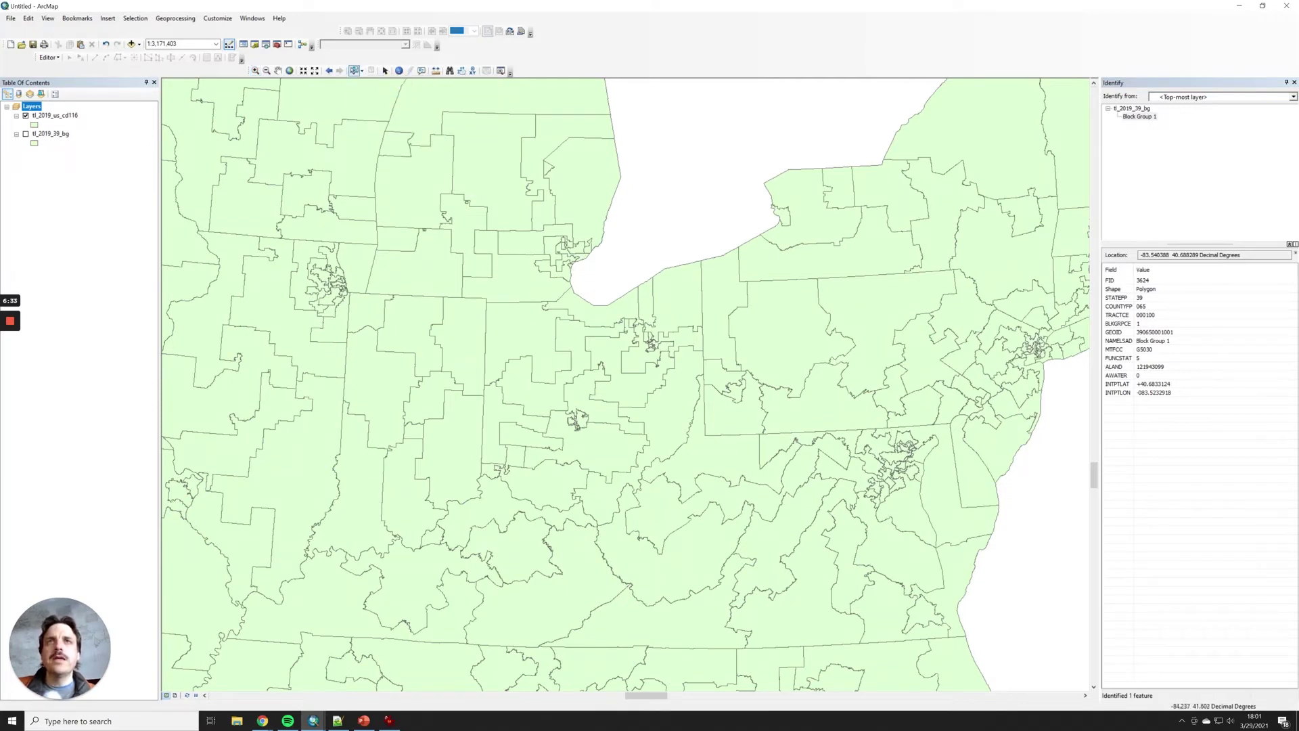
{"action": "left_click_drag", "start_coordinate": [501, 315], "coordinate": [653, 456]}
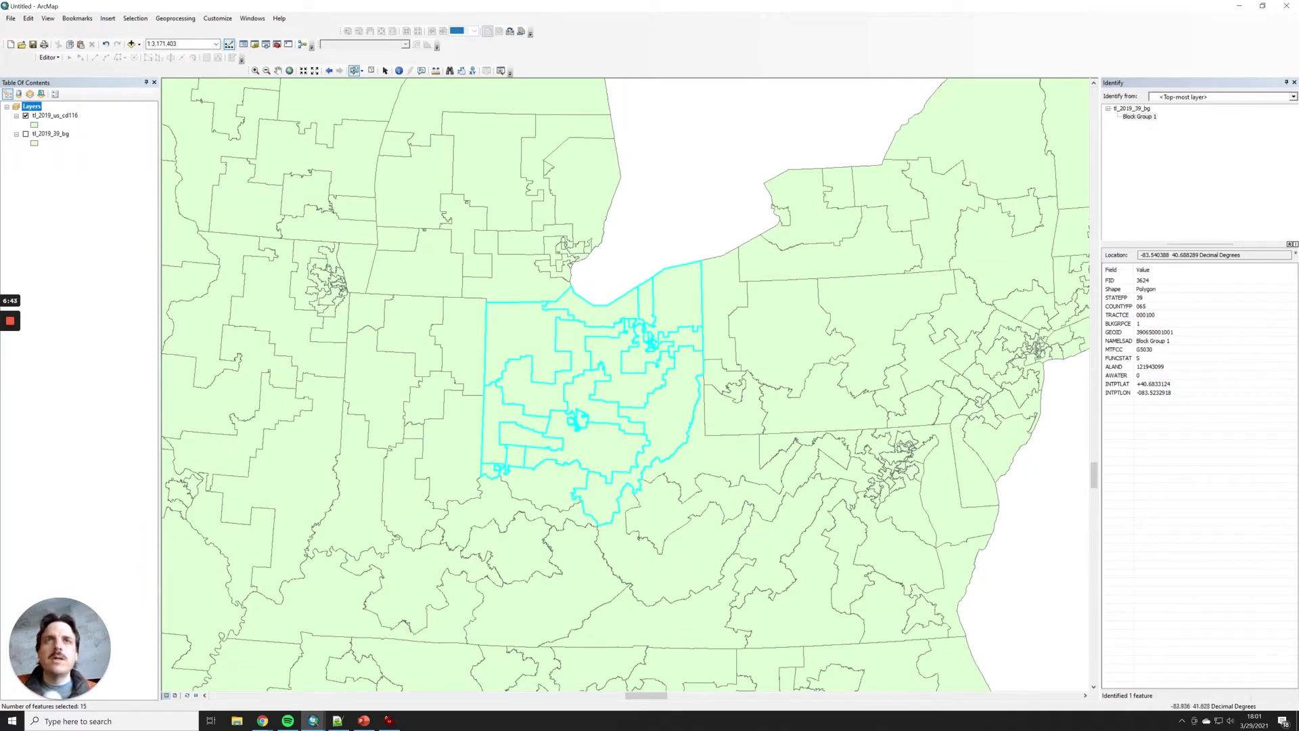
Step: Try rectangle selections extending past southeastern Ohio and over the area west of it, and clear the selected features
{"action": "left_click_drag", "start_coordinate": [505, 309], "coordinate": [730, 526]}
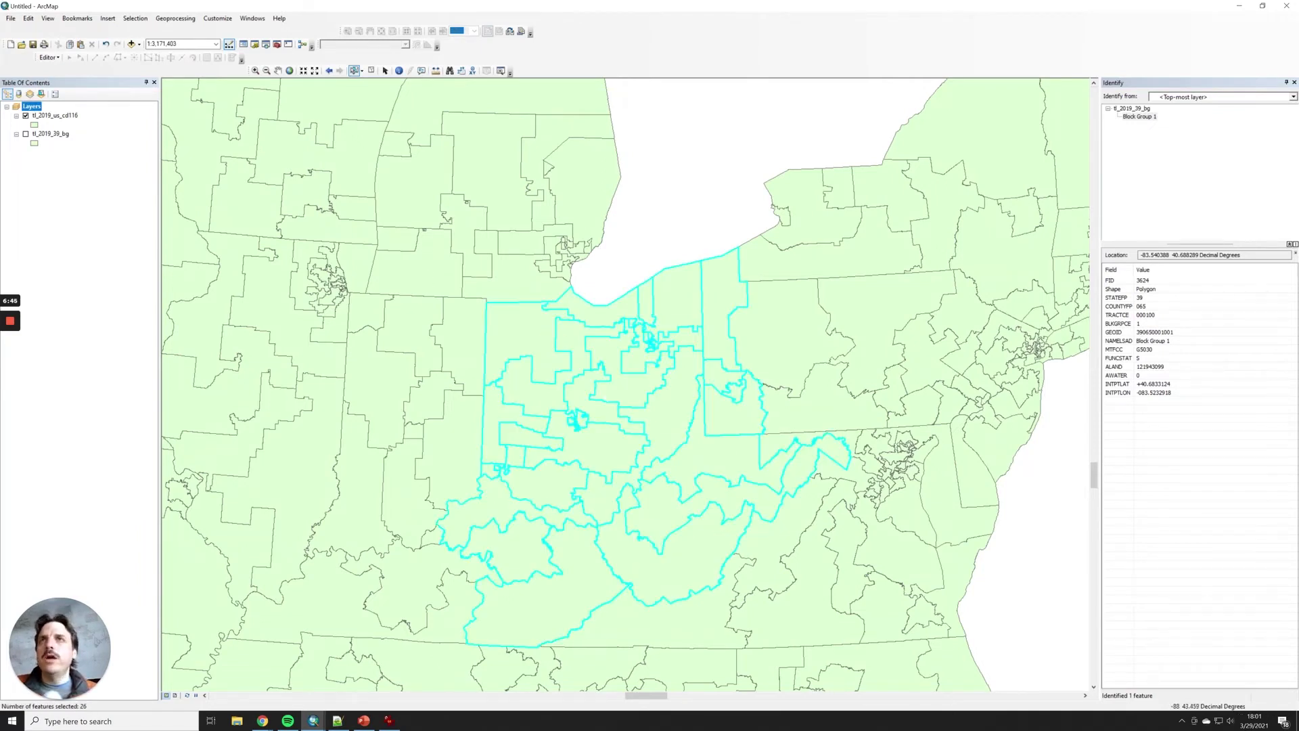
{"action": "left_click_drag", "start_coordinate": [312, 164], "coordinate": [420, 288]}
{"action": "left_click_drag", "start_coordinate": [263, 405], "coordinate": [437, 570]}
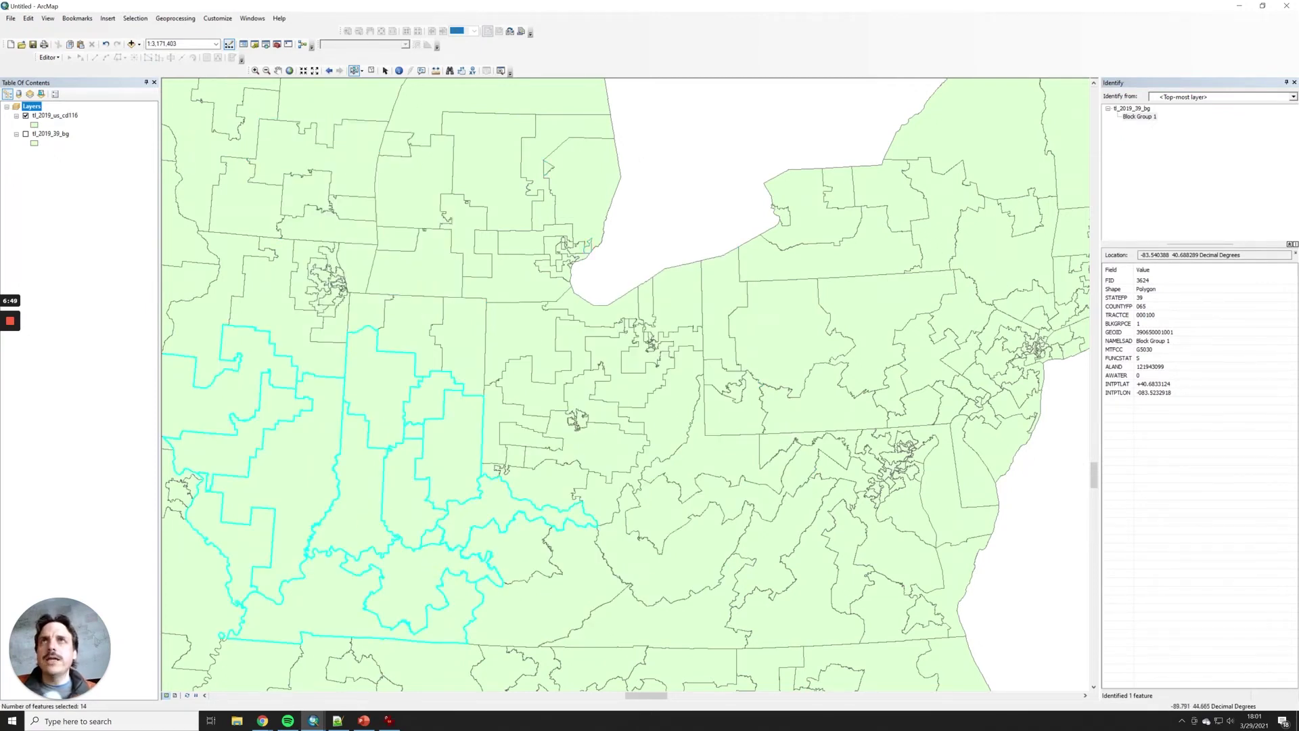
{"action": "left_click", "coordinate": [371, 70]}
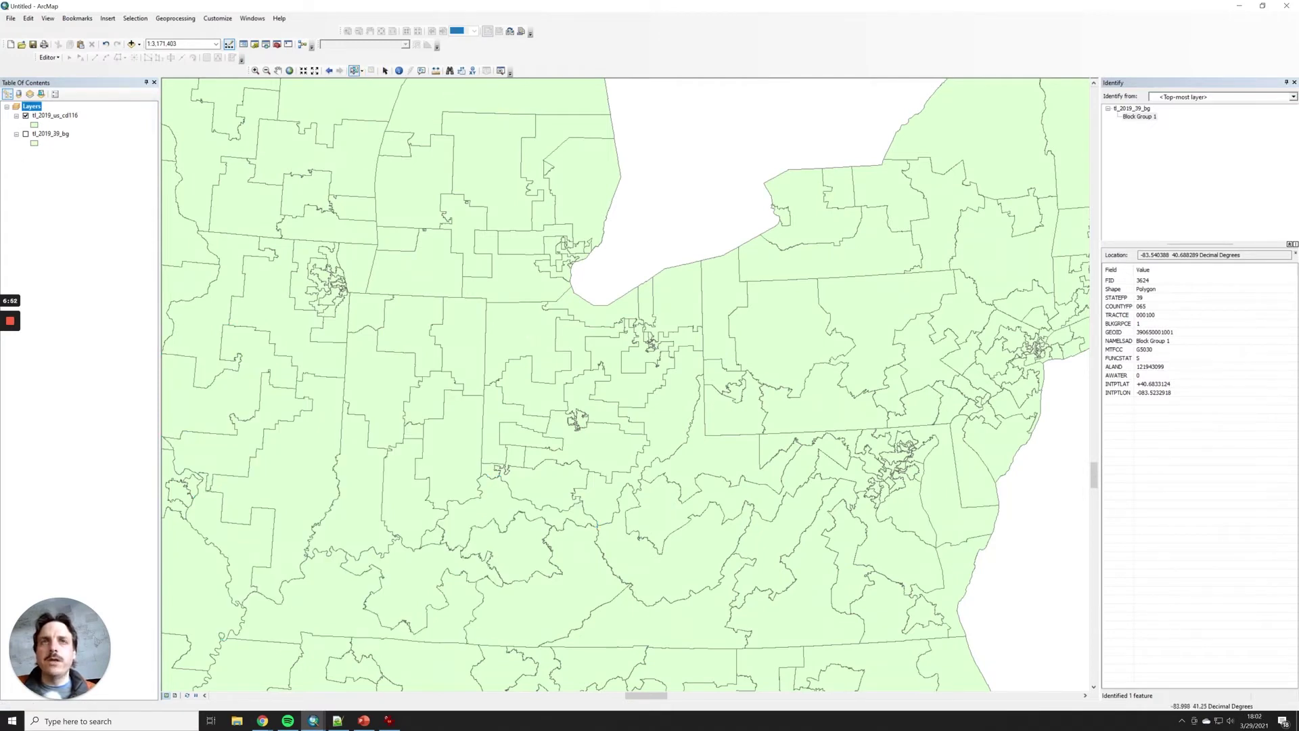
Step: Select the Ohio congressional districts one by one, starting in the northwest and adding each further district to the selection
{"action": "left_click", "coordinate": [524, 332]}
{"action": "left_click", "coordinate": [571, 302], "text": "shift"}
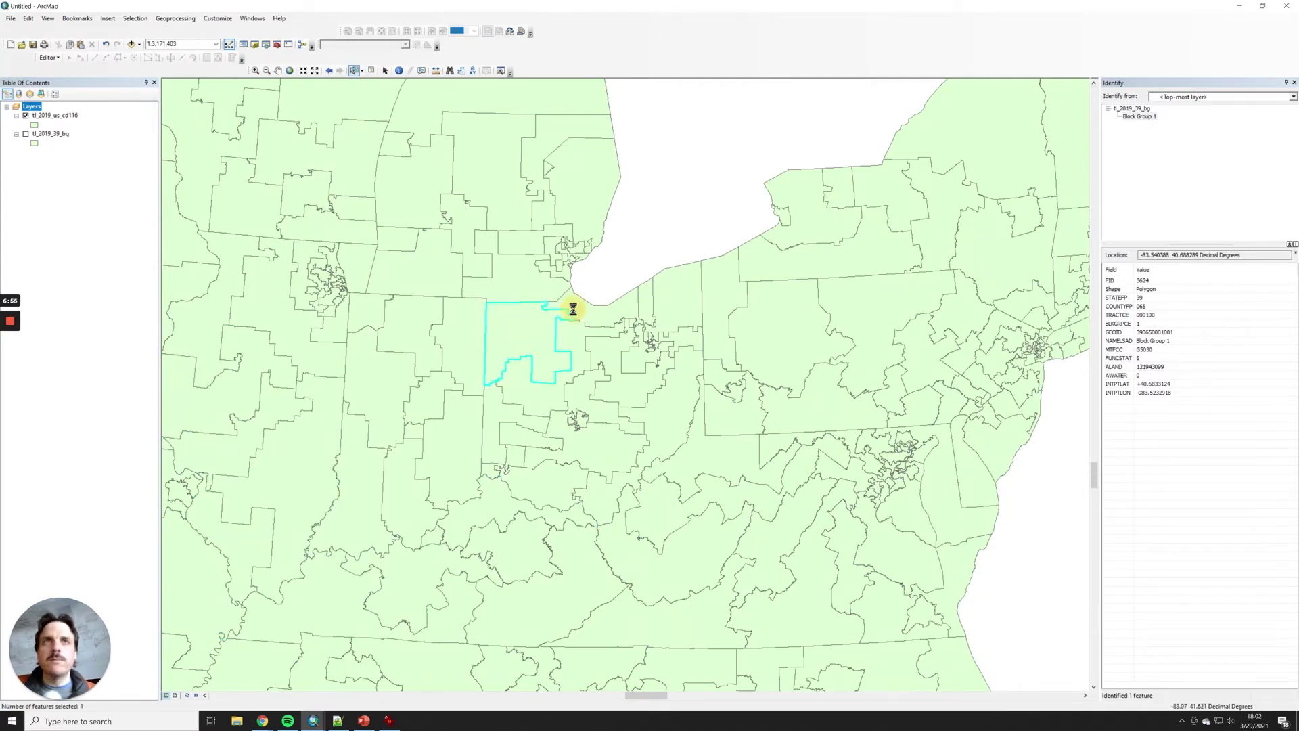
{"action": "left_click", "coordinate": [643, 296], "text": "shift"}
{"action": "left_click", "coordinate": [680, 294], "text": "shift"}
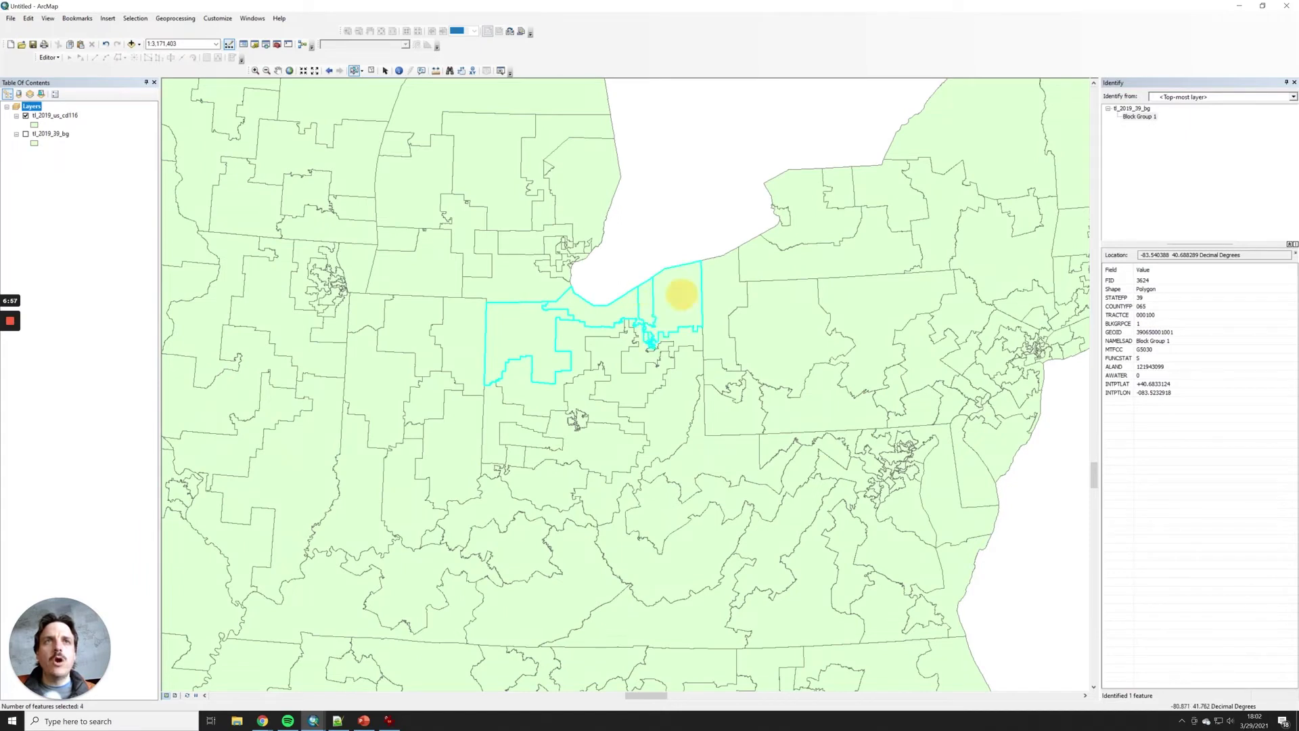
{"action": "left_click", "coordinate": [680, 340], "text": "shift"}
{"action": "left_click", "coordinate": [636, 334], "text": "shift"}
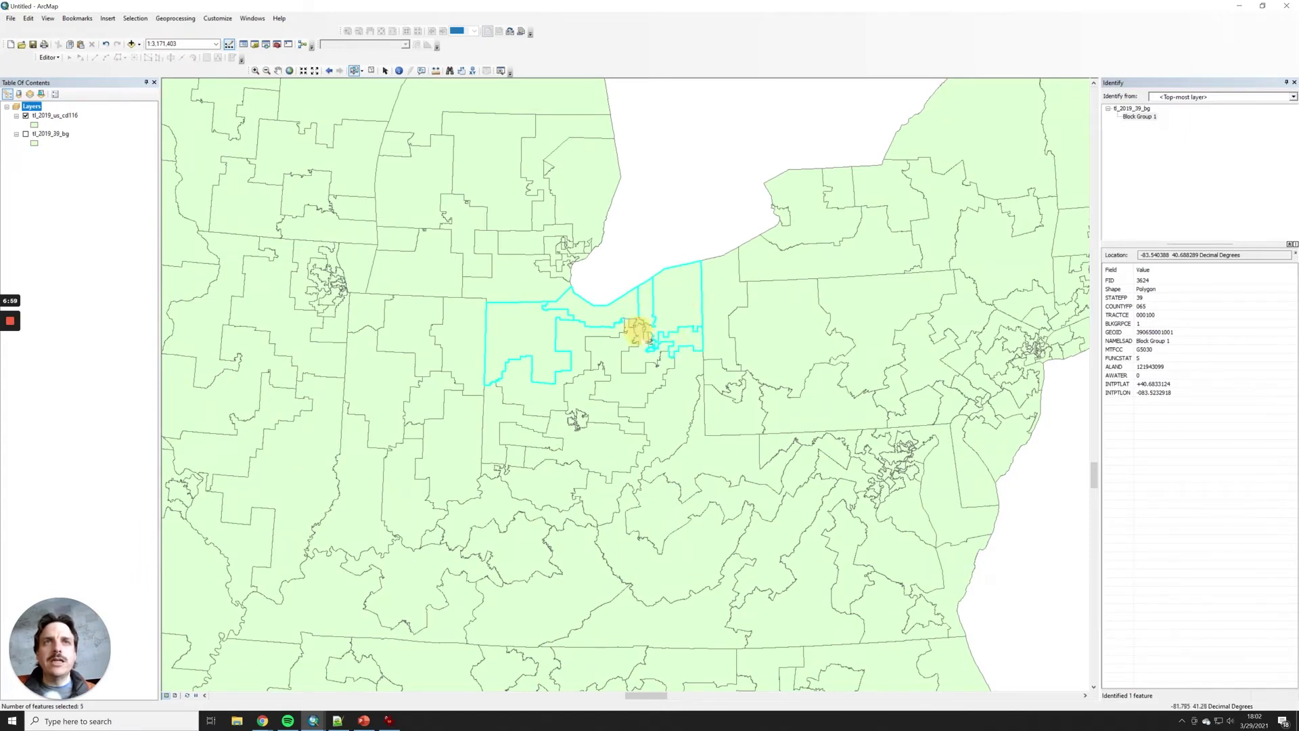
{"action": "left_click", "coordinate": [617, 348], "text": "shift"}
{"action": "left_click", "coordinate": [575, 330], "text": "shift"}
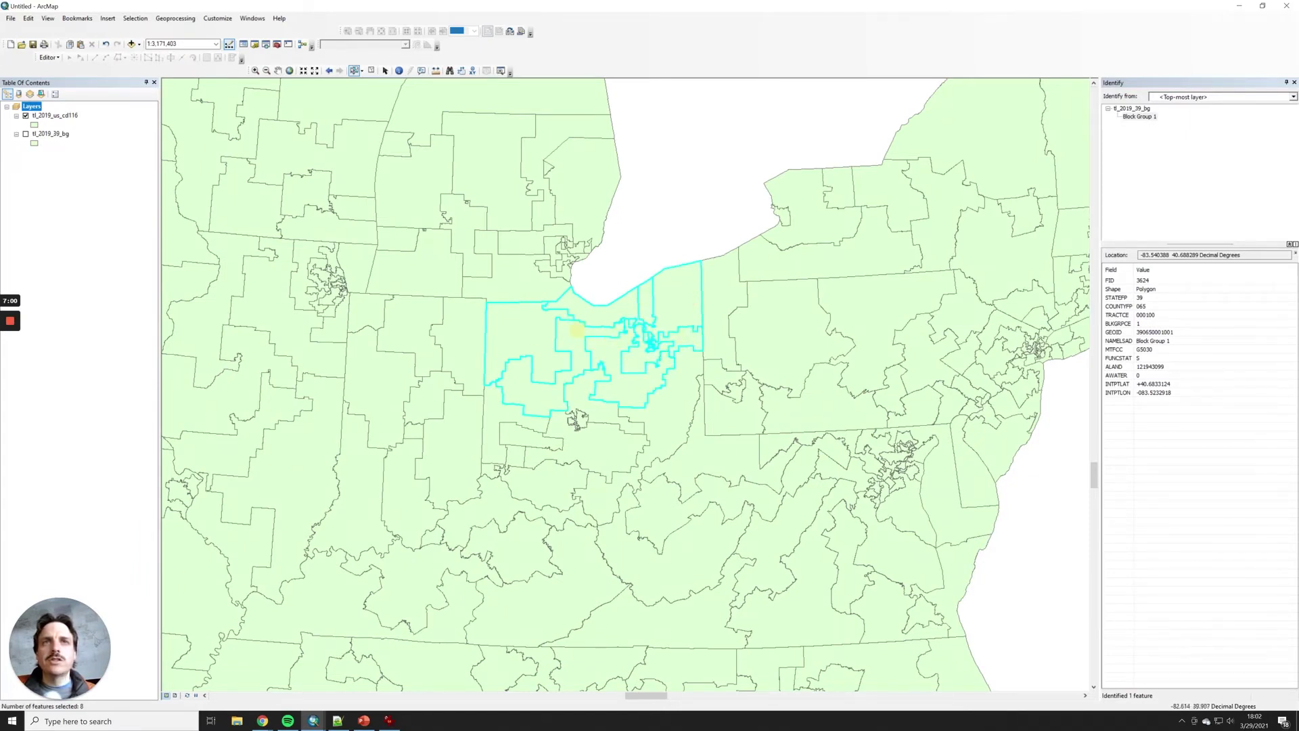
{"action": "left_click", "coordinate": [578, 394], "text": "shift"}
{"action": "left_click", "coordinate": [663, 401], "text": "shift"}
{"action": "left_click", "coordinate": [610, 443], "text": "shift"}
{"action": "left_click", "coordinate": [551, 481], "text": "shift"}
{"action": "left_click", "coordinate": [512, 452], "text": "shift"}
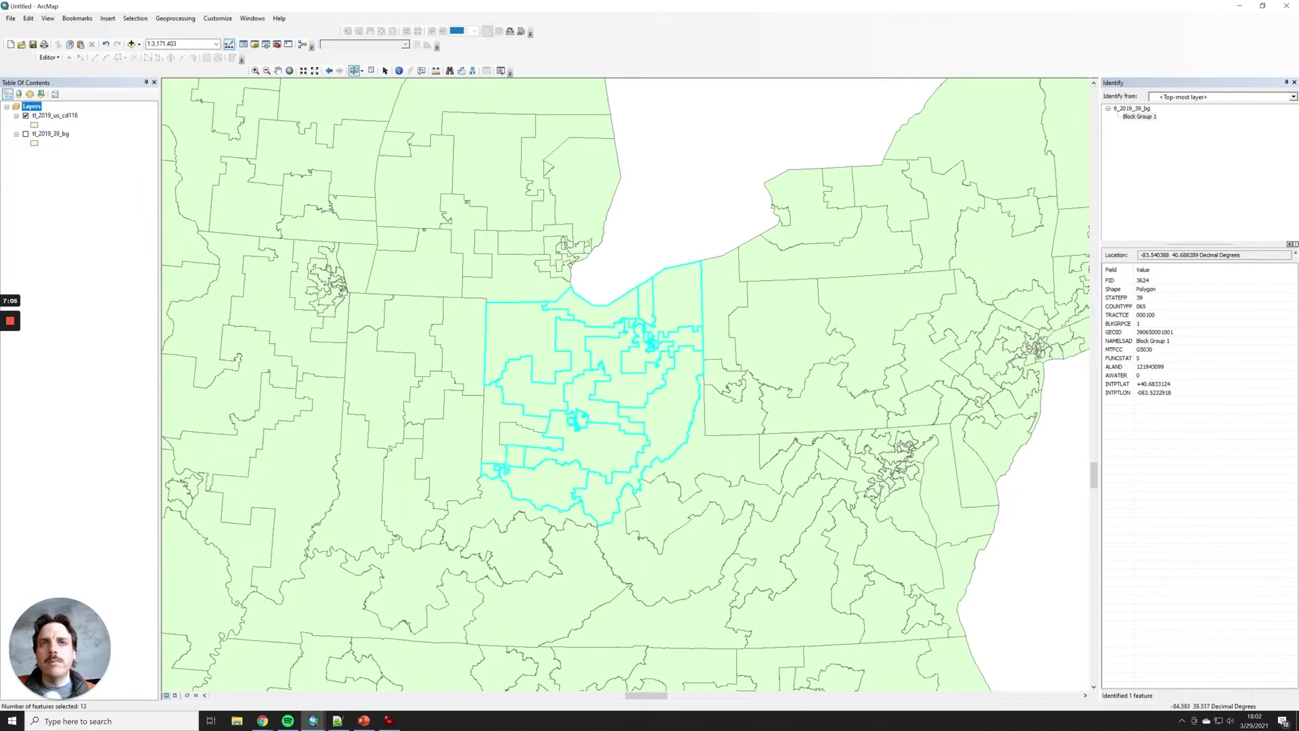
{"action": "left_click", "coordinate": [491, 448], "text": "shift"}
{"action": "left_click", "coordinate": [516, 435], "text": "shift"}
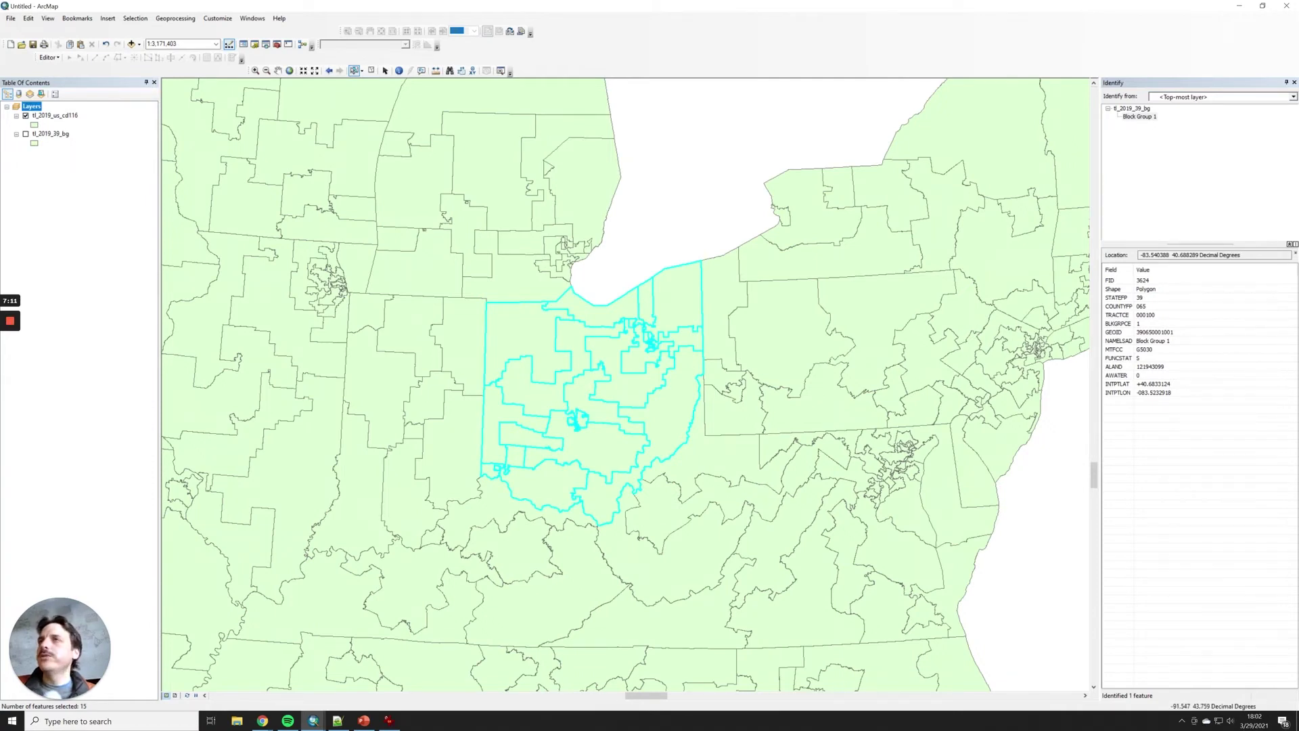
Step: Create a layer from the individually selected Ohio districts and hide the full tl_2019_us_cd116 layer
{"action": "right_click", "coordinate": [52, 116]}
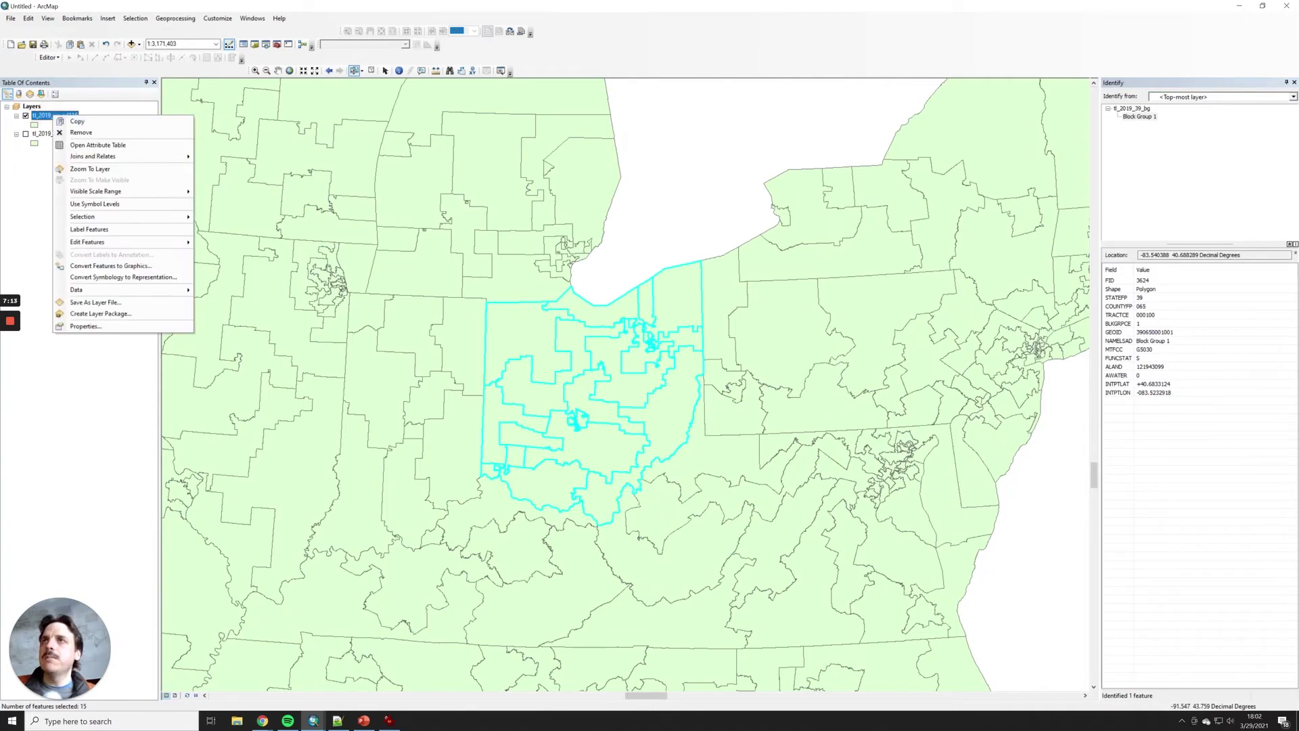
{"action": "mouse_move", "coordinate": [101, 216]}
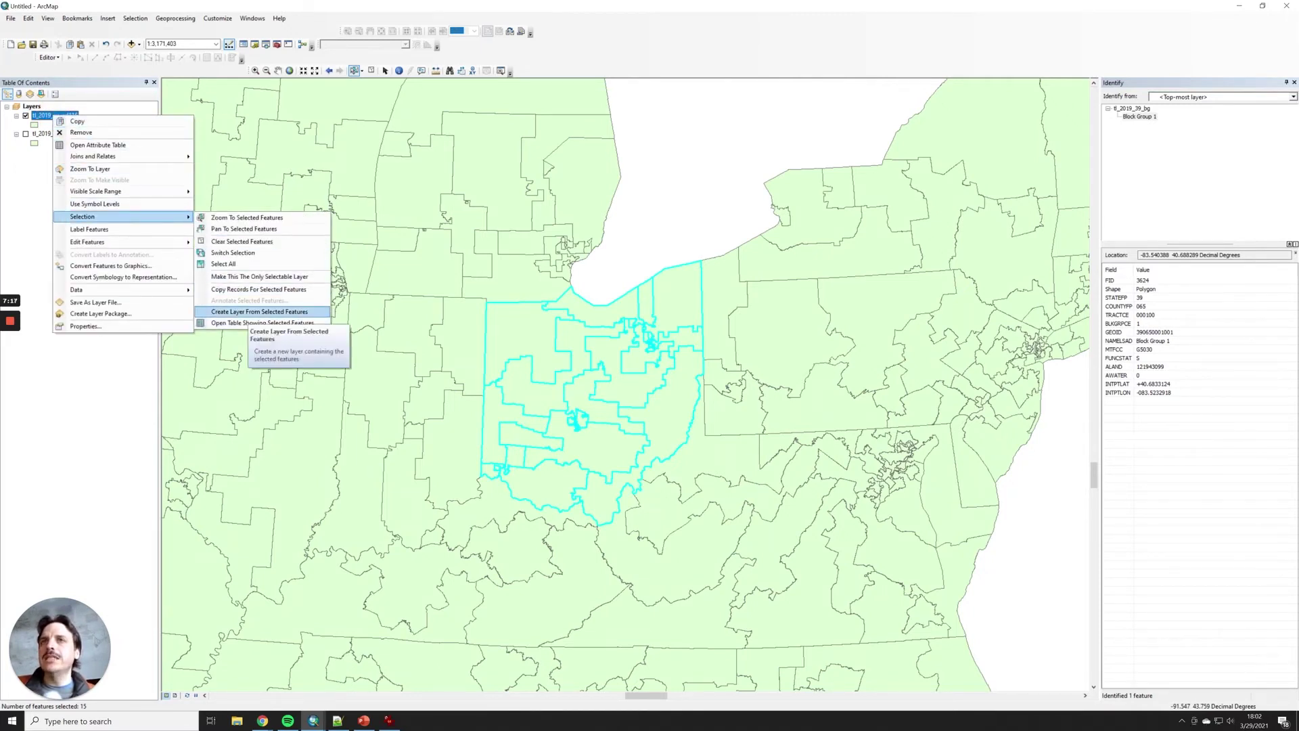
{"action": "left_click", "coordinate": [247, 312]}
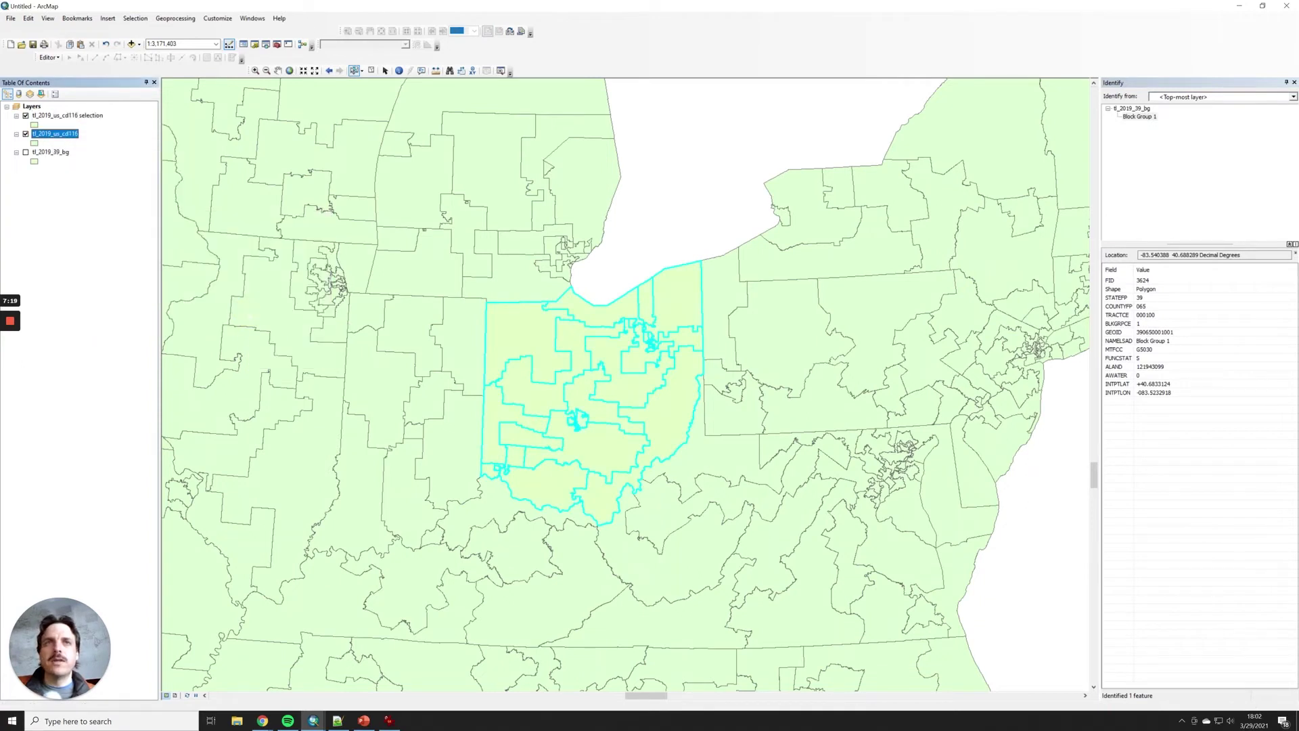
{"action": "left_click", "coordinate": [25, 134]}
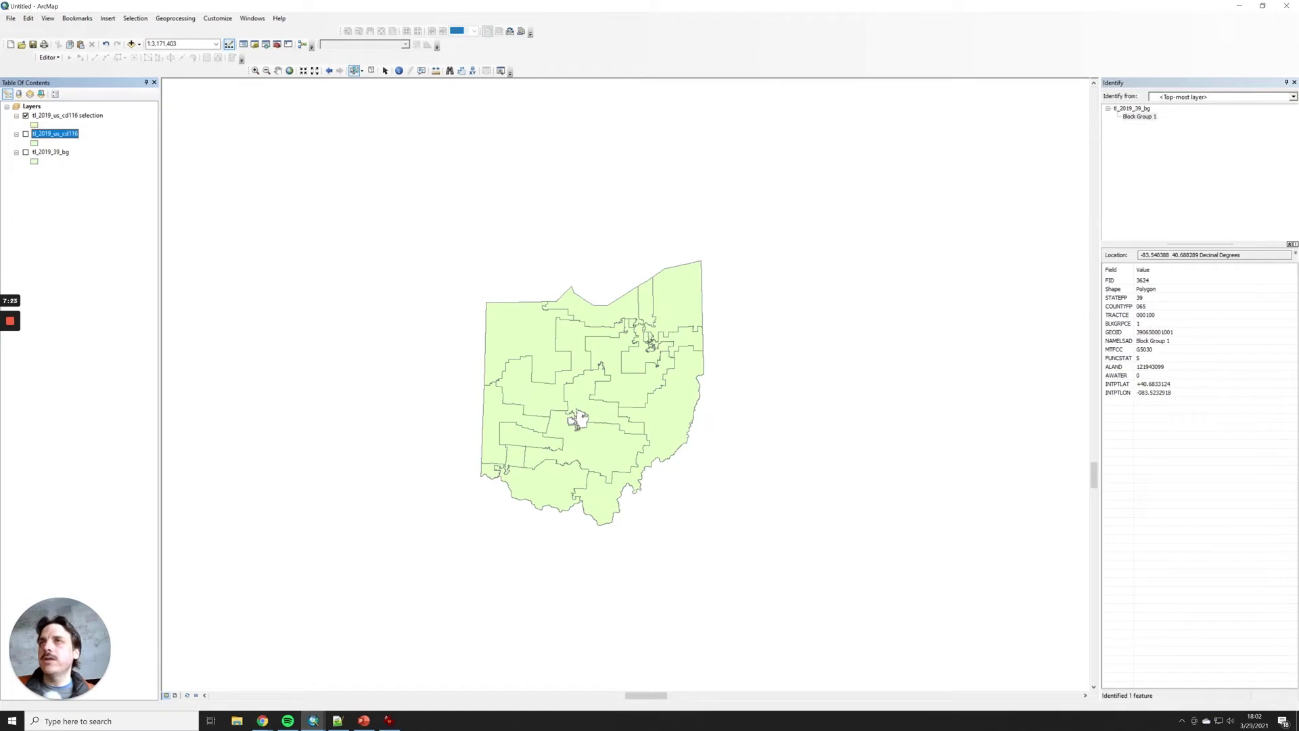
Step: Remove the tl_2019_us_cd116 selection layer and show the full tl_2019_us_cd116 layer again
{"action": "left_click", "coordinate": [68, 115]}
{"action": "right_click", "coordinate": [76, 116]}
{"action": "left_click", "coordinate": [116, 126]}
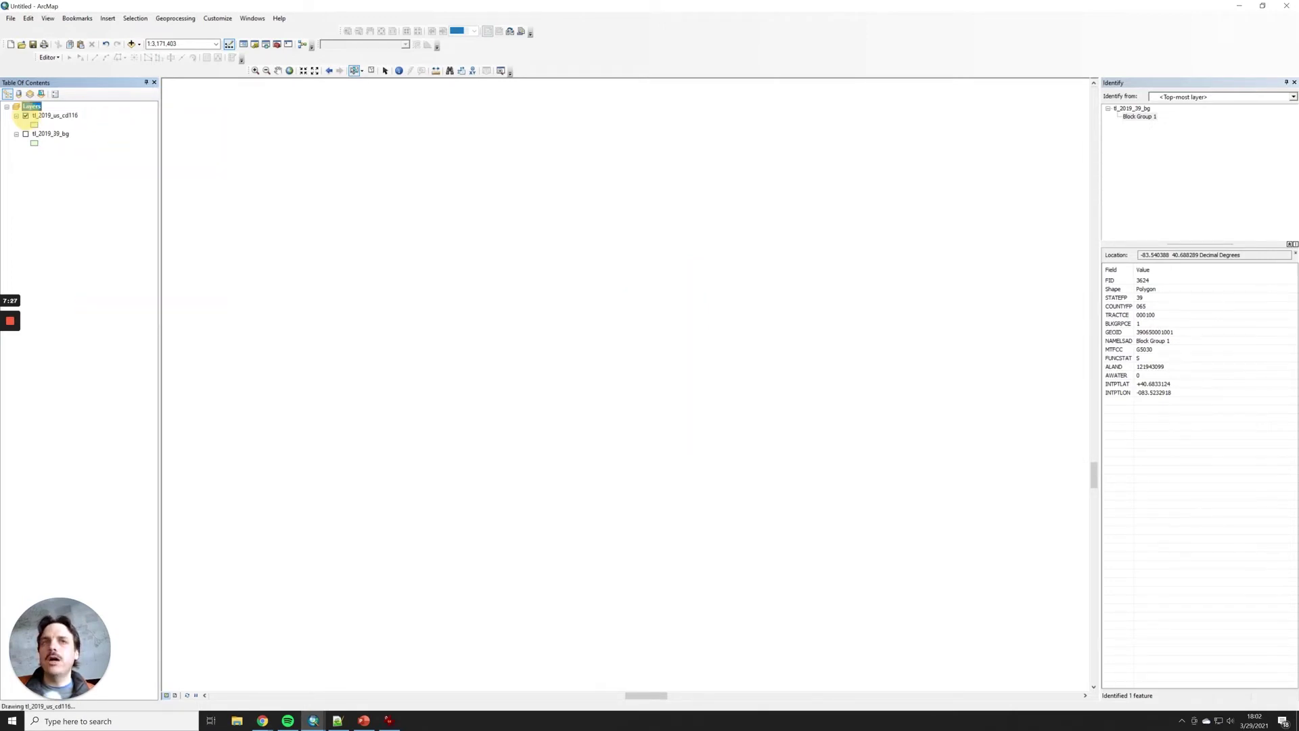
{"action": "left_click", "coordinate": [26, 116]}
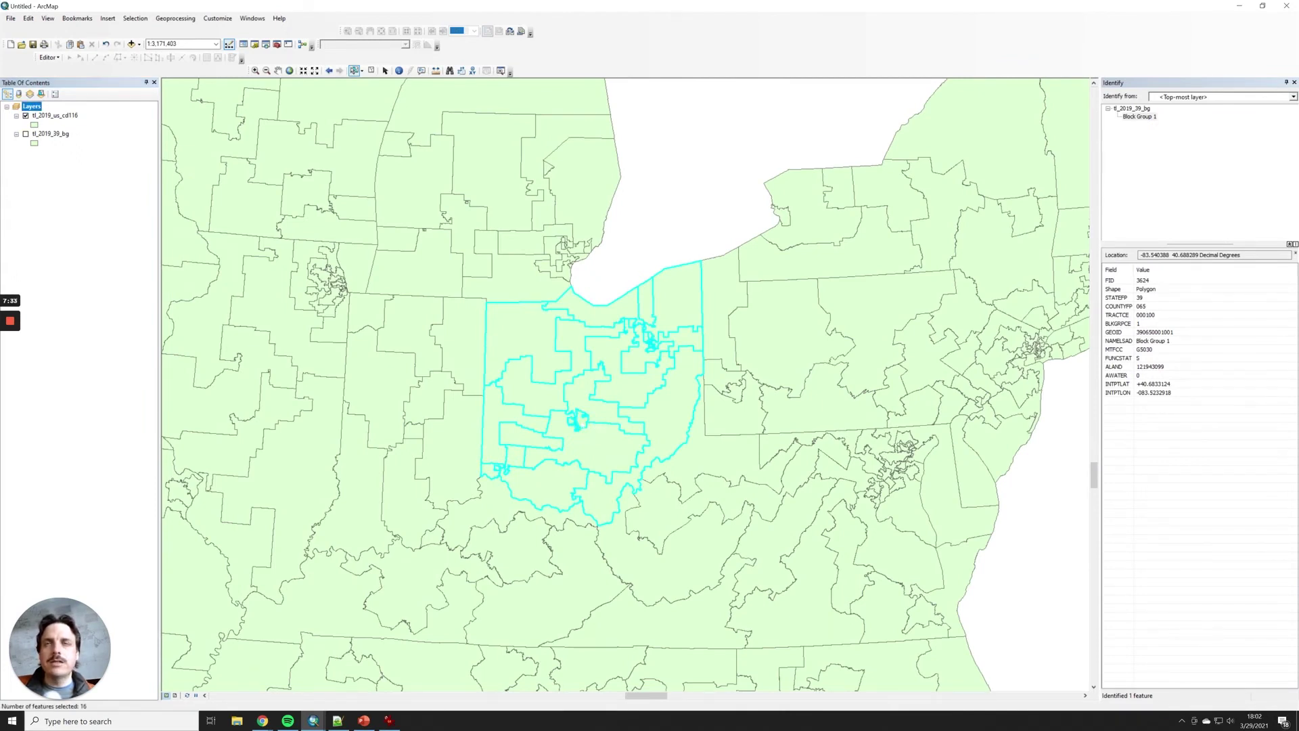
Step: Create a layer from the selected features of tl_2019_us_cd116 and clear the selection
{"action": "right_click", "coordinate": [54, 116]}
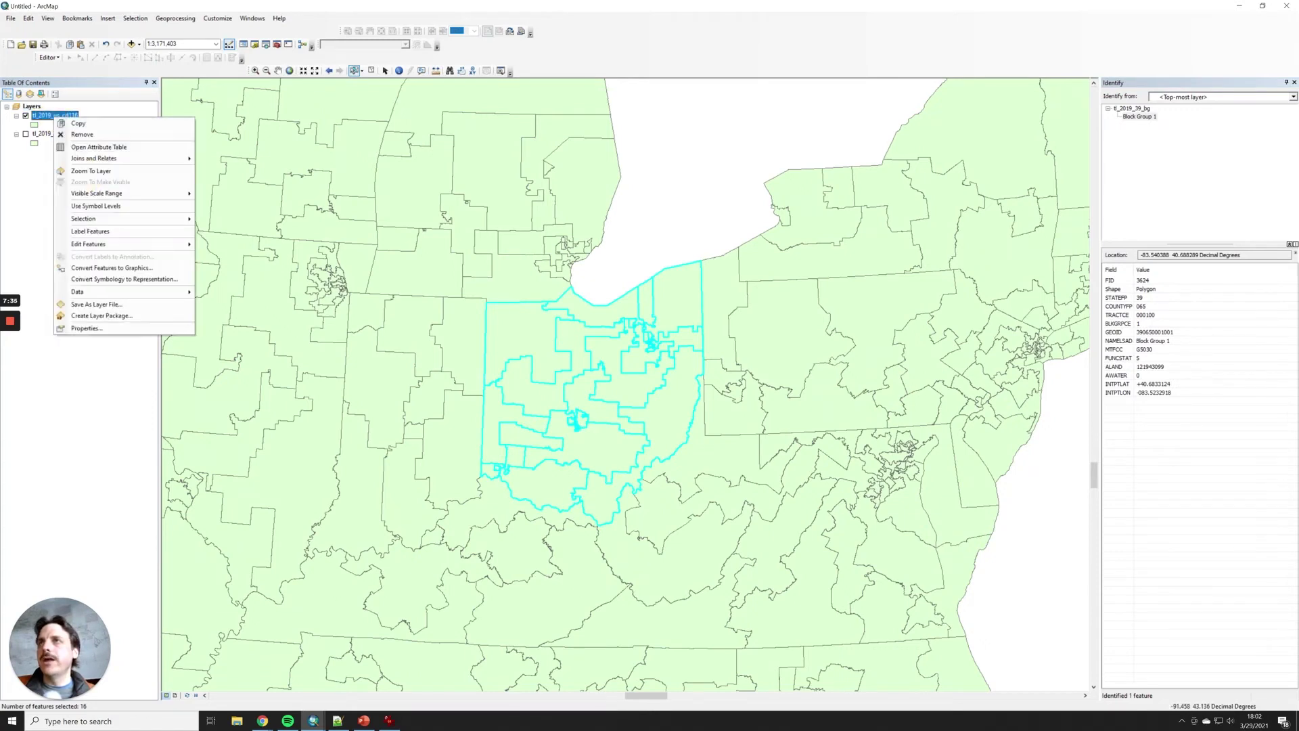
{"action": "mouse_move", "coordinate": [122, 219]}
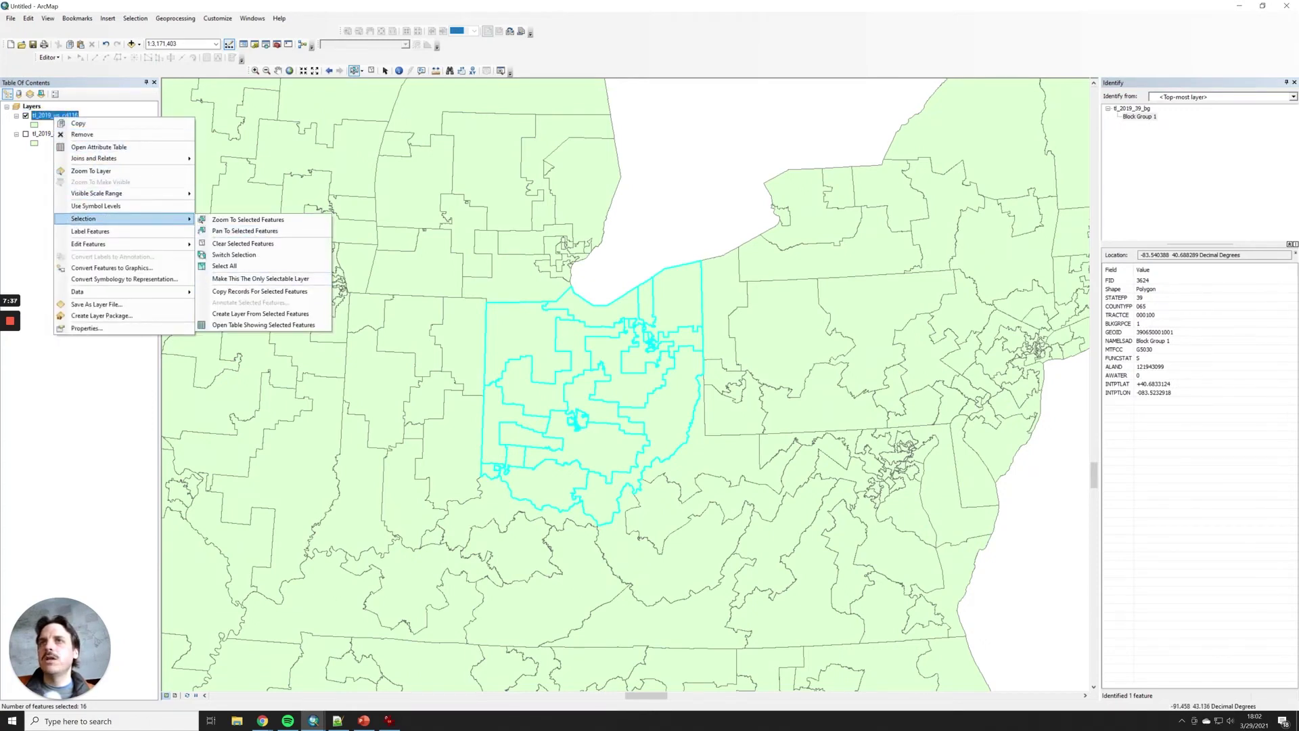
{"action": "left_click", "coordinate": [259, 313]}
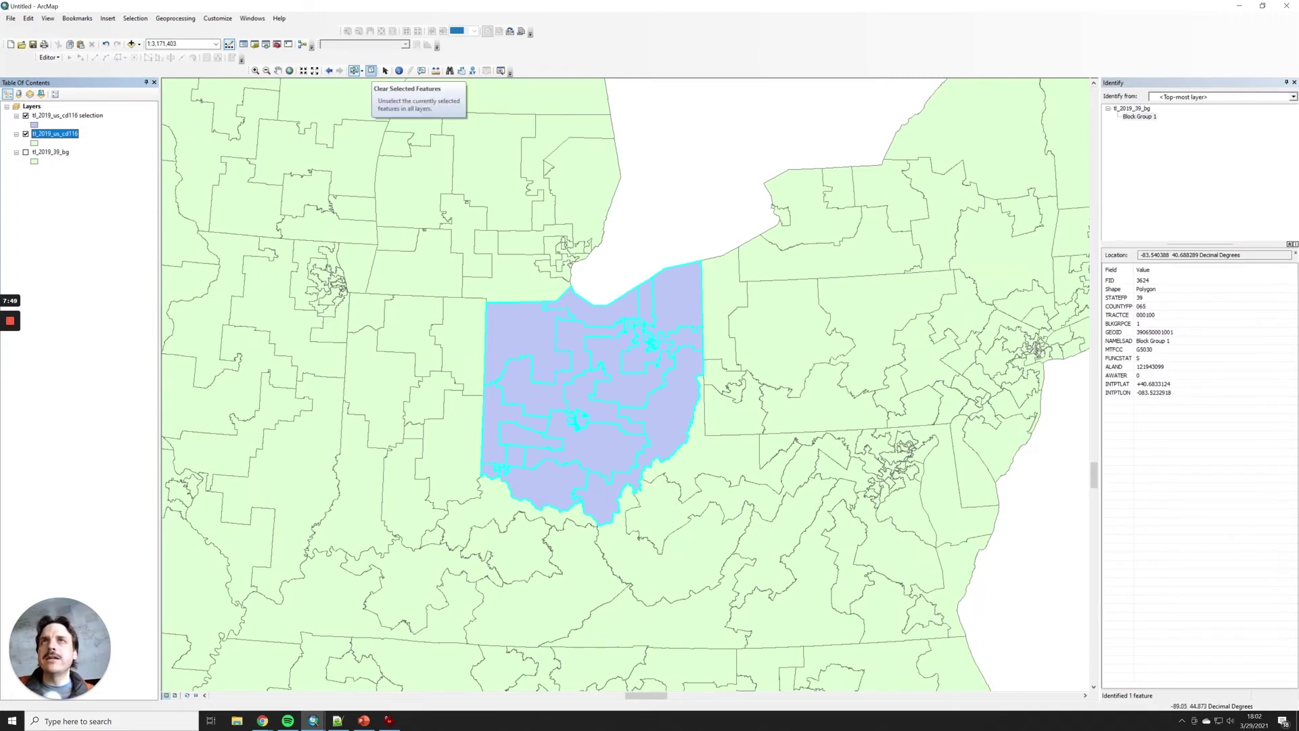
{"action": "left_click", "coordinate": [370, 70]}
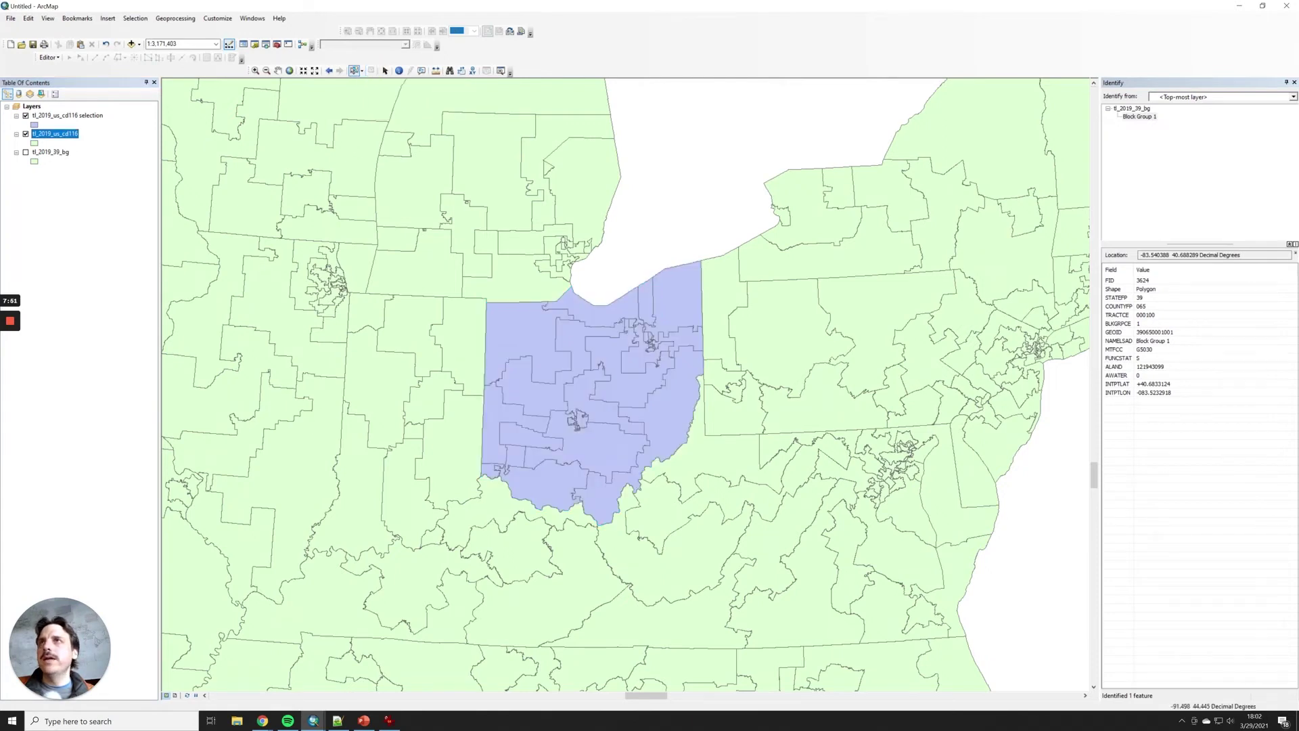
Step: Remove the tl_2019_us_cd116 selection layer from the map
{"action": "left_click", "coordinate": [61, 115]}
{"action": "right_click", "coordinate": [61, 116]}
{"action": "left_click", "coordinate": [81, 128]}
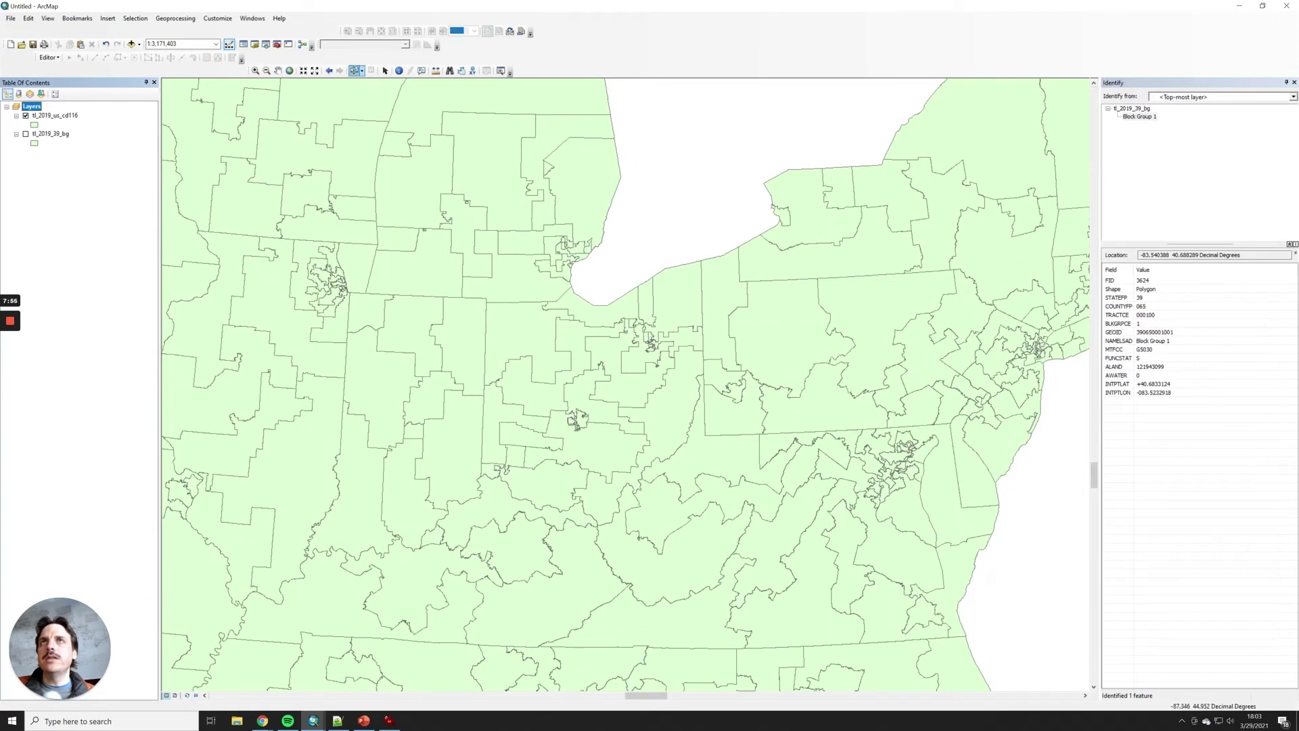
Step: Select the Ohio districts with Select by Polygon, outlining a polygon just inside the state's border
{"action": "left_click", "coordinate": [361, 71]}
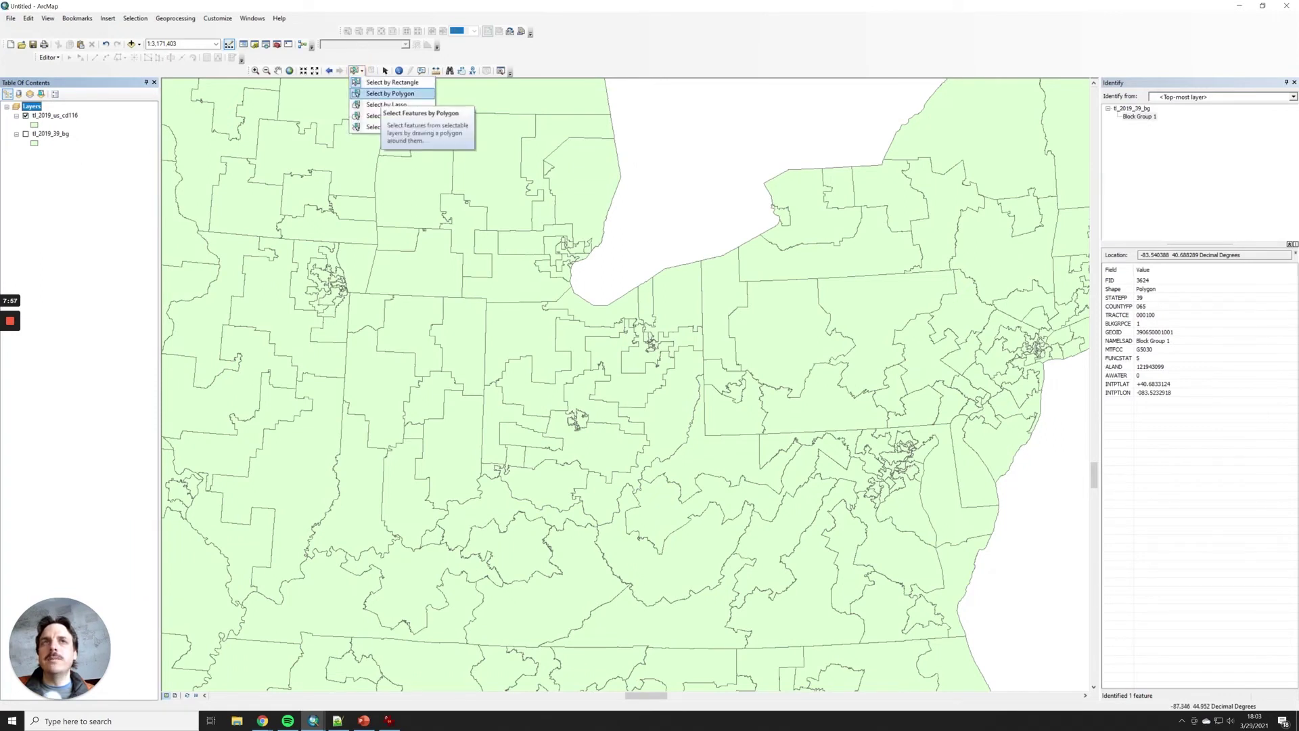
{"action": "left_click", "coordinate": [390, 93]}
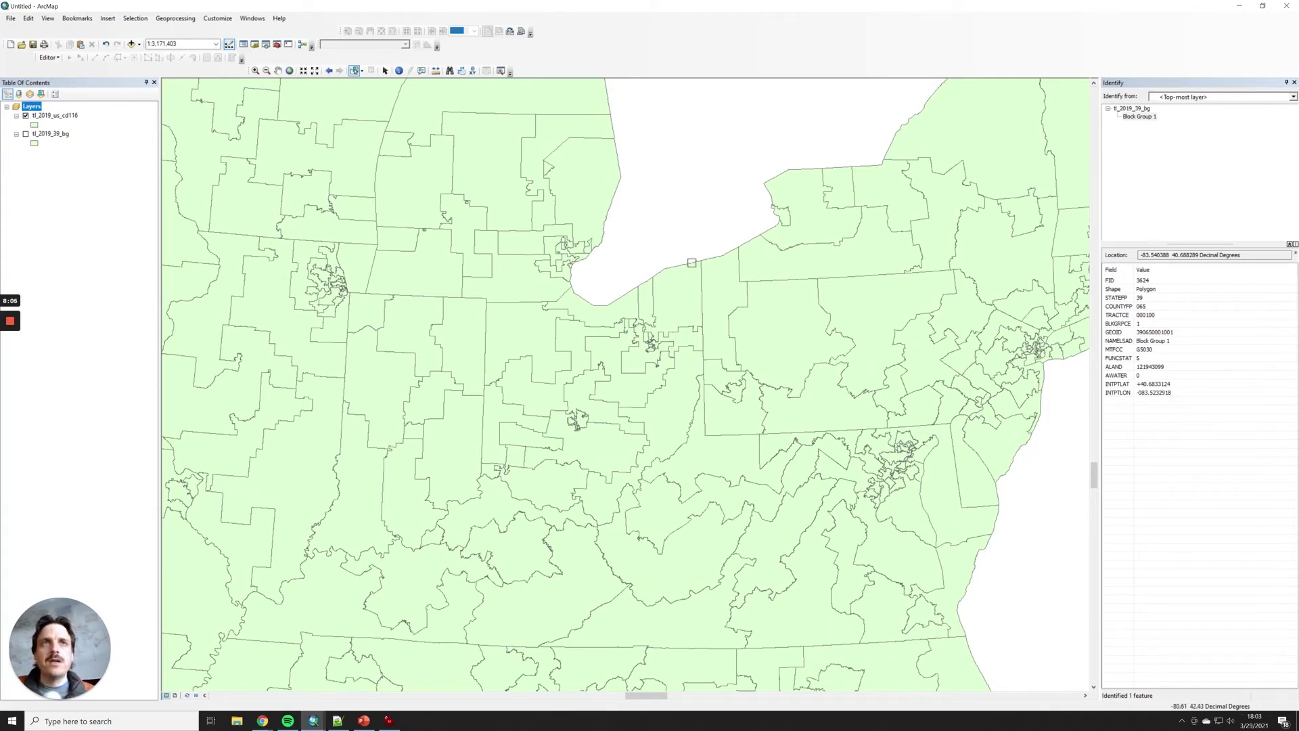
{"action": "left_click", "coordinate": [683, 284]}
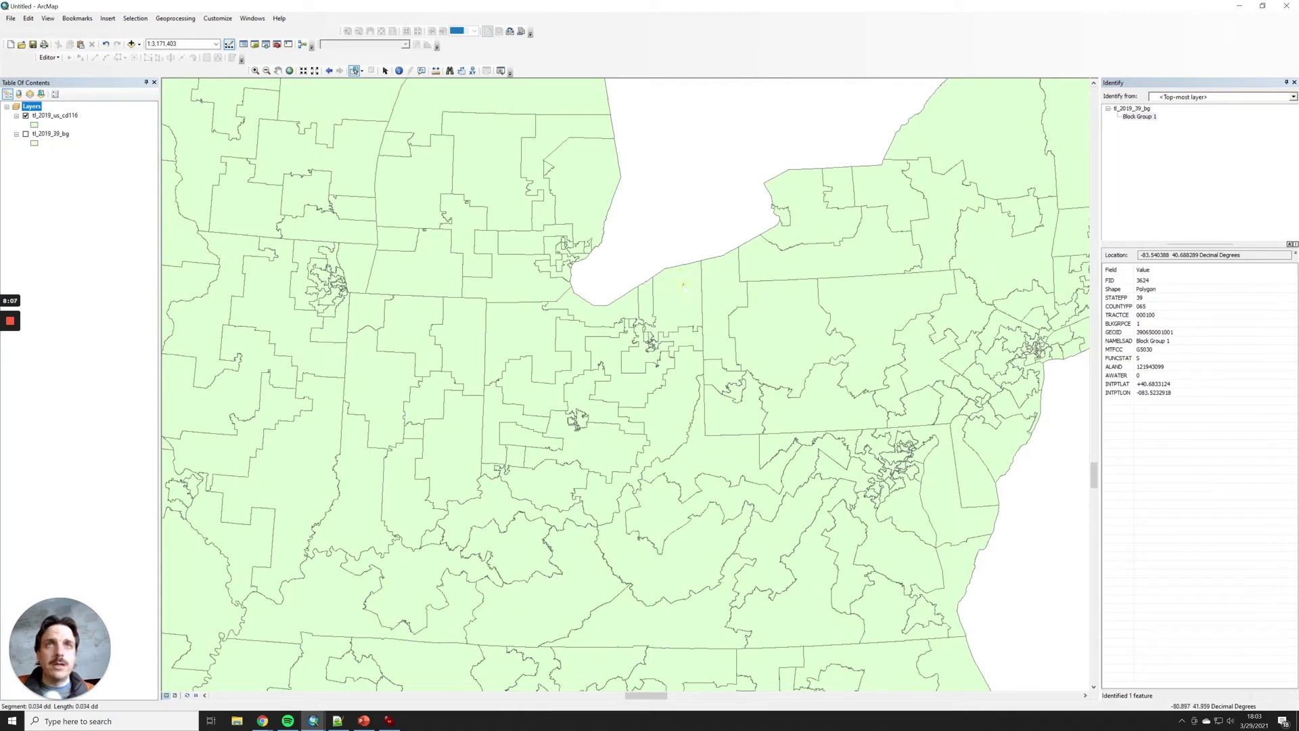
{"action": "left_click", "coordinate": [617, 311]}
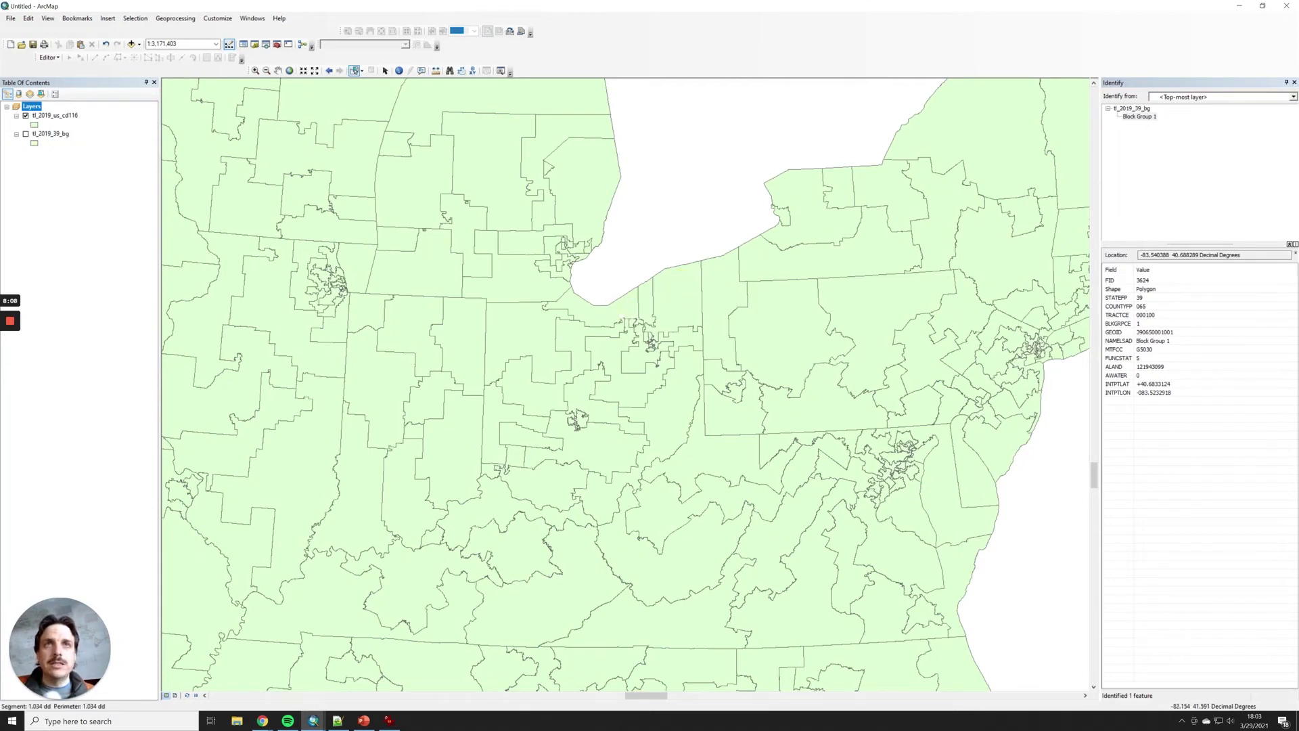
{"action": "left_click", "coordinate": [516, 326]}
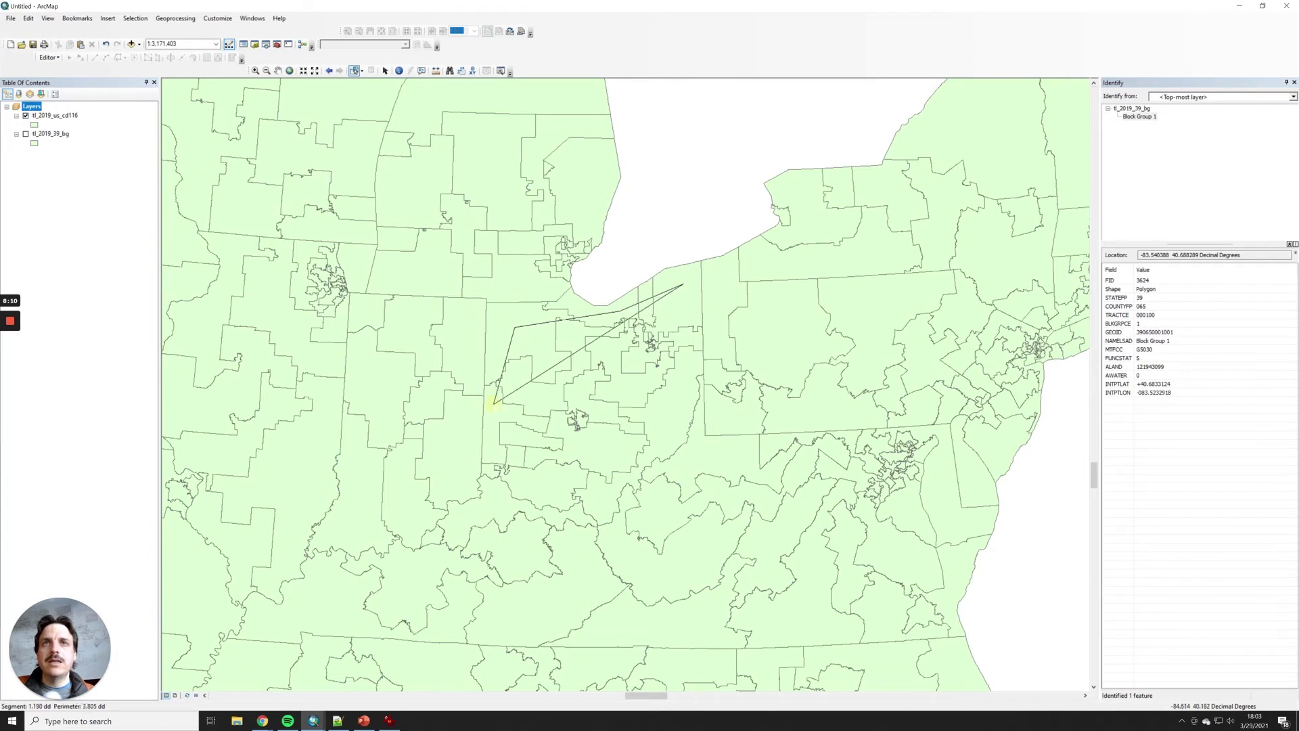
{"action": "left_click", "coordinate": [493, 406]}
{"action": "left_click", "coordinate": [546, 481]}
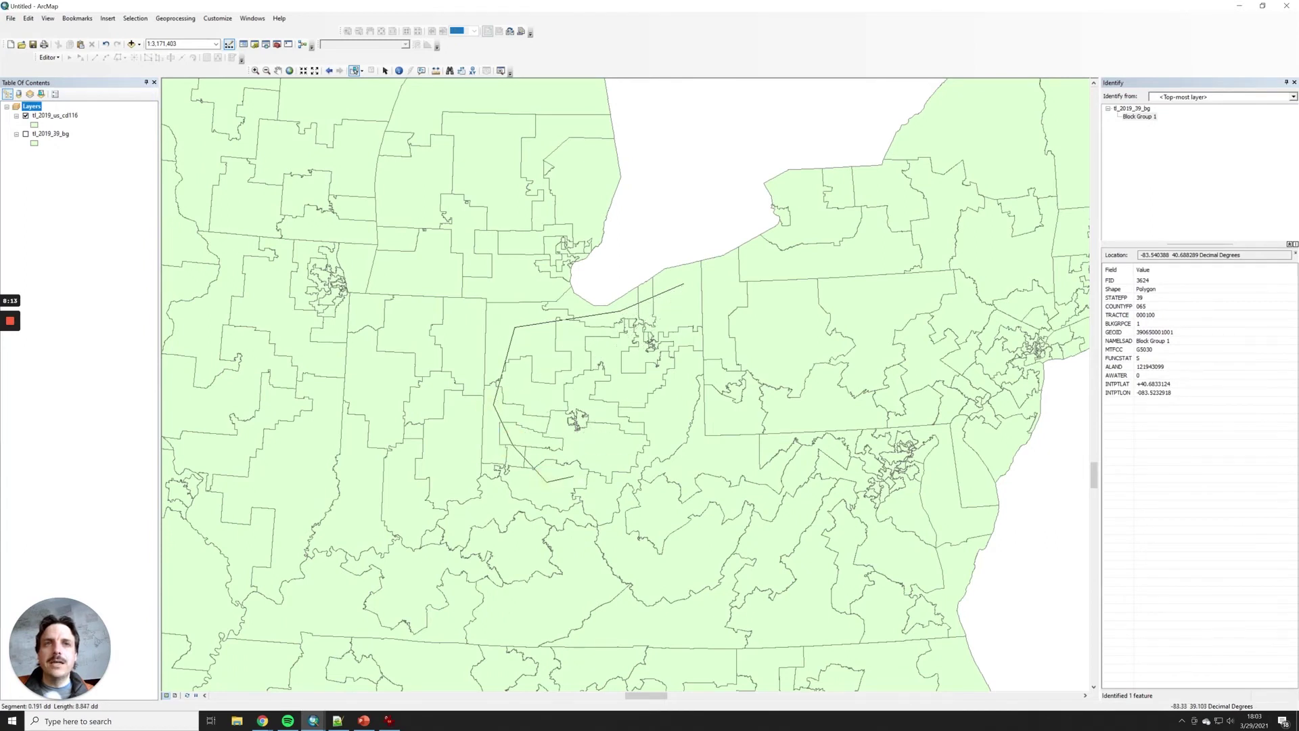
{"action": "left_click", "coordinate": [605, 482]}
{"action": "left_click", "coordinate": [643, 433]}
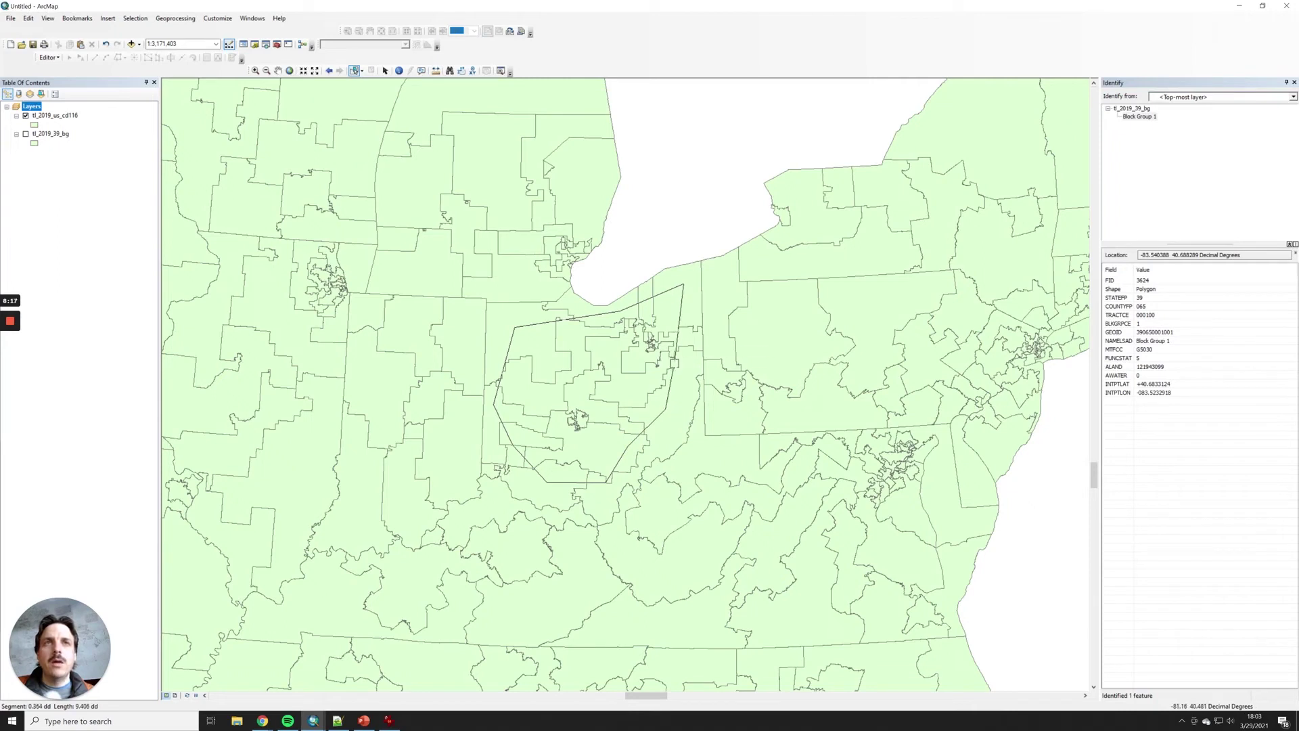
{"action": "double_click", "coordinate": [683, 358]}
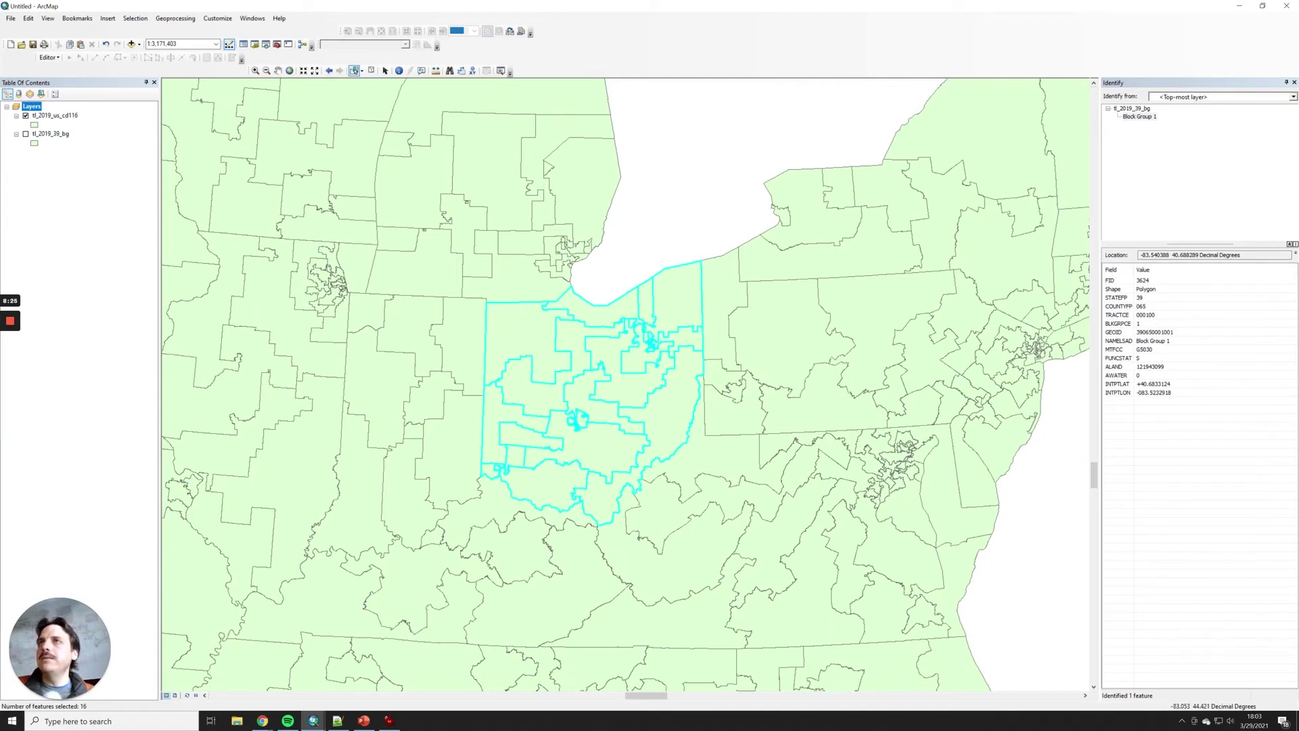
Step: Create a new layer from the polygon-selected Ohio districts in tl_2019_us_cd116
{"action": "right_click", "coordinate": [55, 116]}
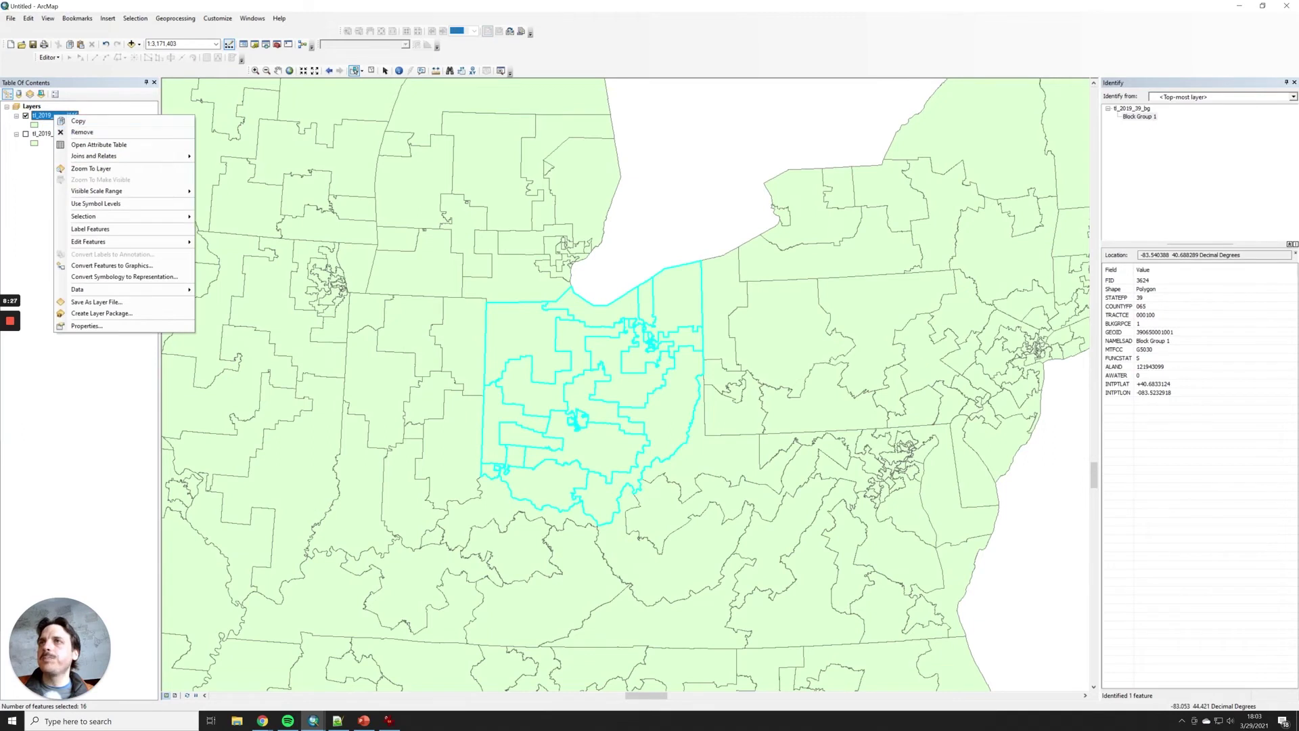
{"action": "mouse_move", "coordinate": [102, 216]}
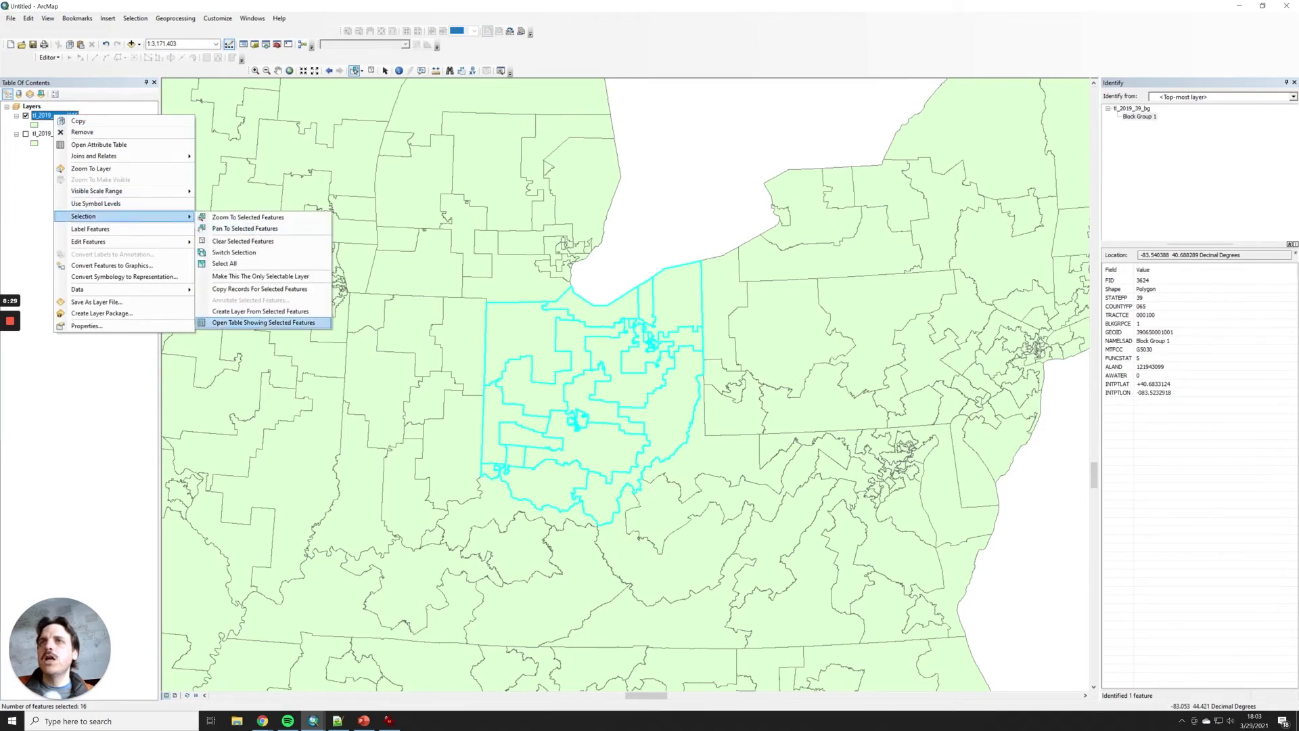
{"action": "left_click", "coordinate": [261, 311]}
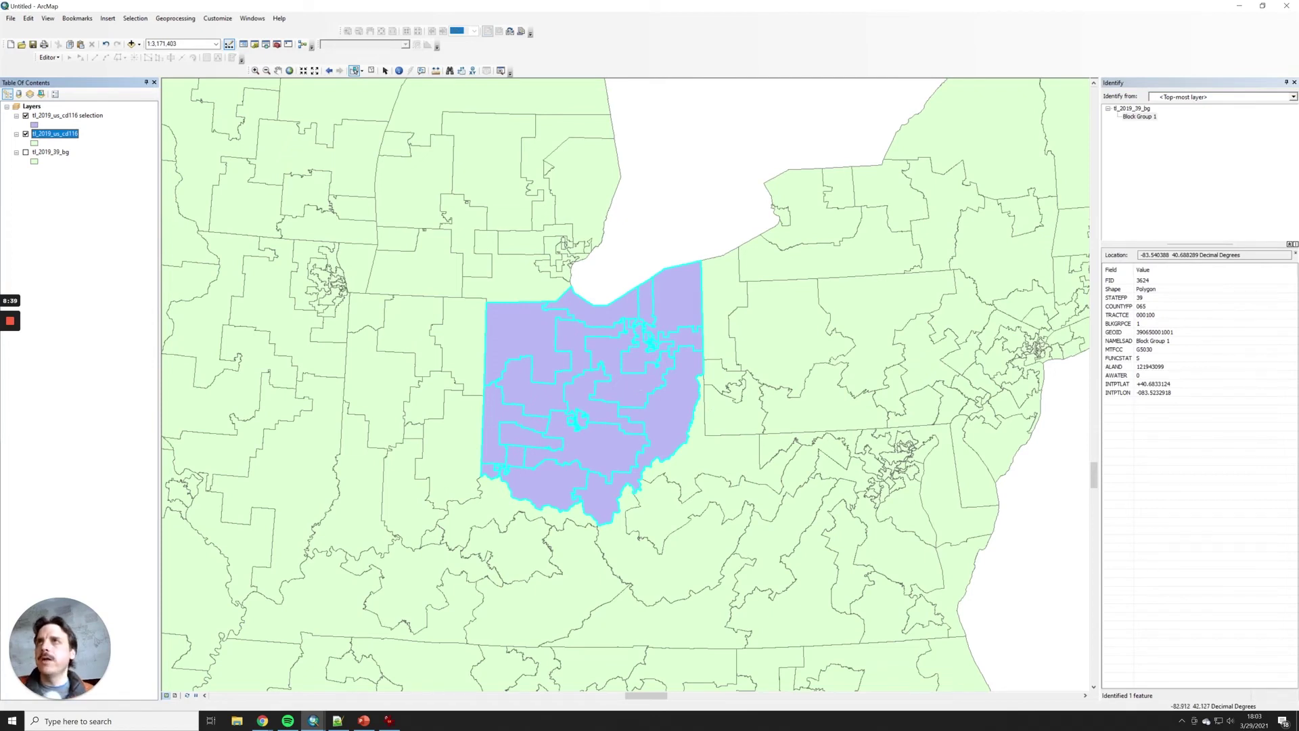
Step: Remove the national tl_2019_us_cd116 layer from the map
{"action": "left_click", "coordinate": [93, 194]}
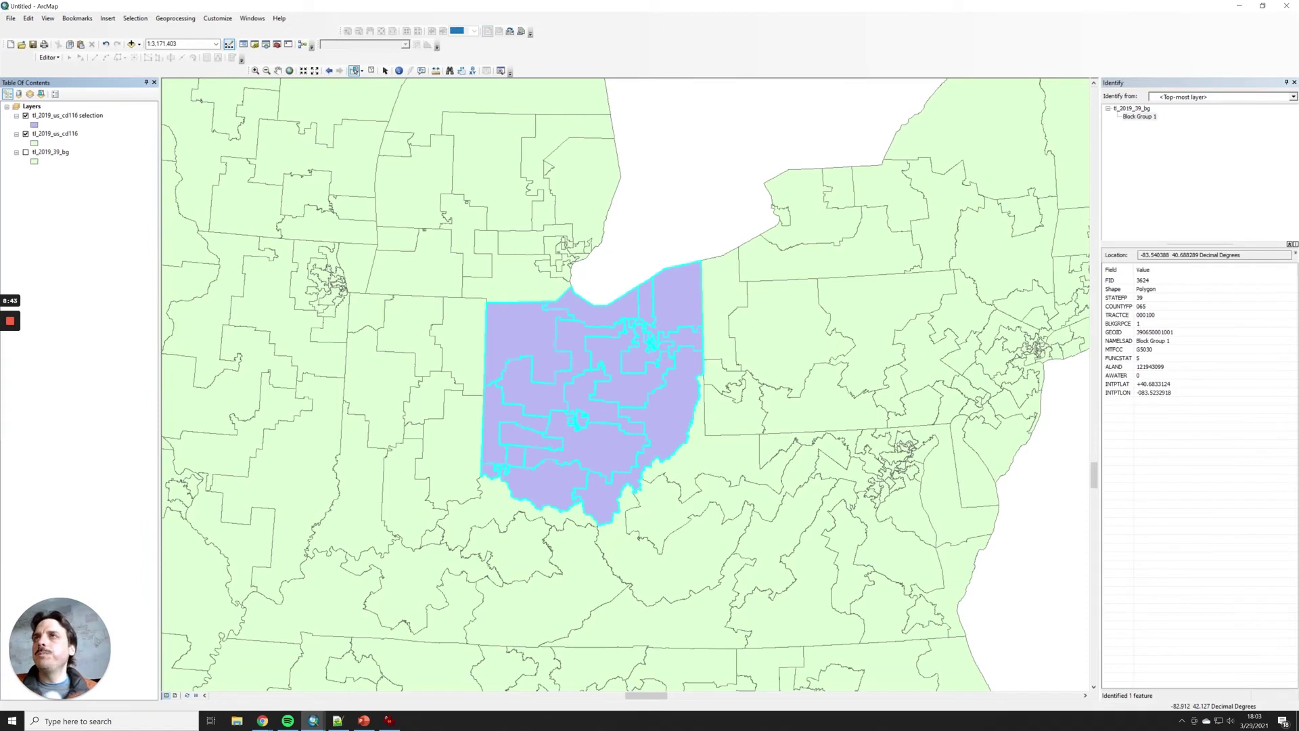
{"action": "right_click", "coordinate": [65, 134]}
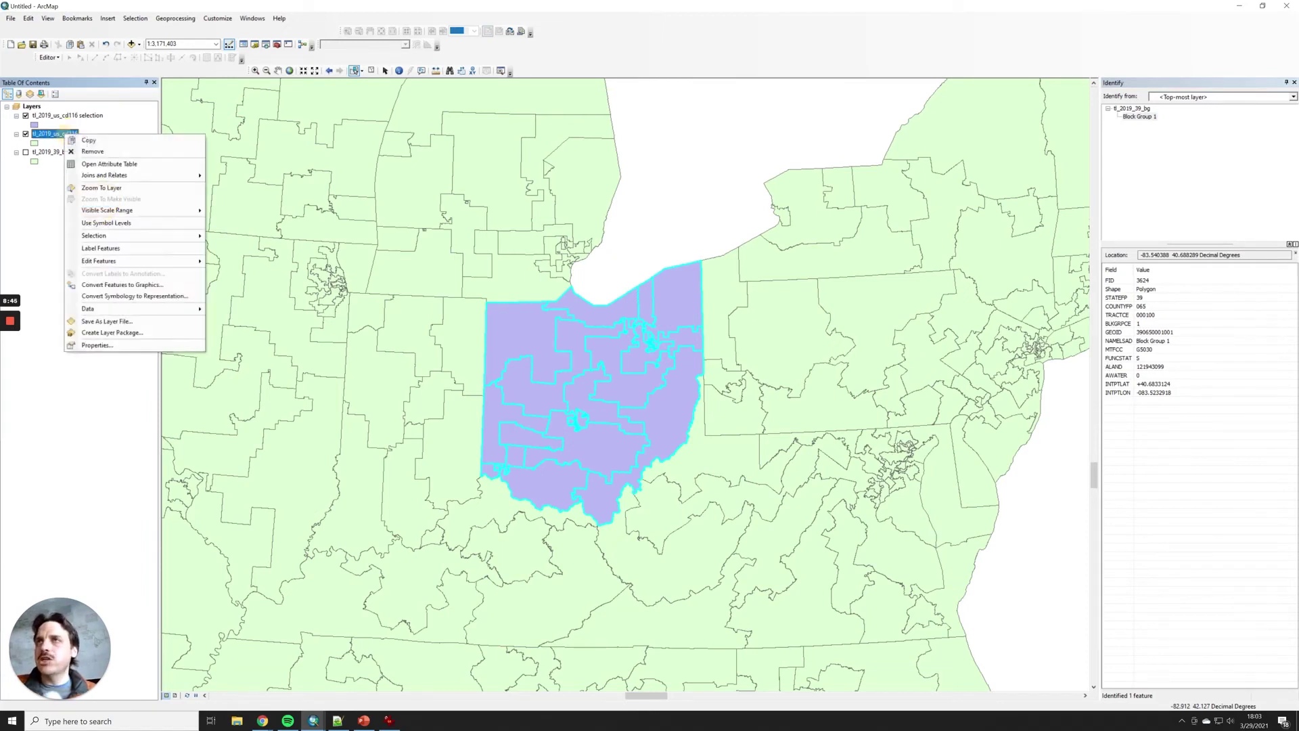
{"action": "left_click", "coordinate": [92, 151]}
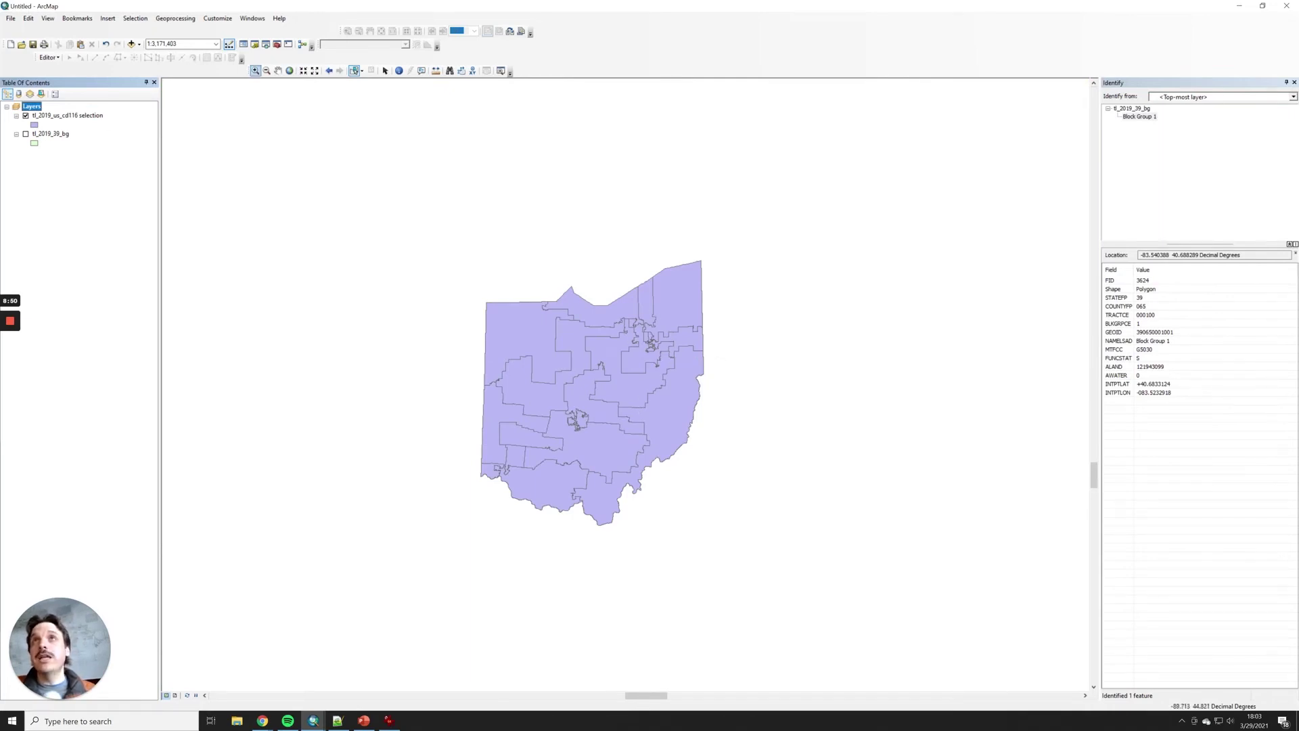
Step: Start a data export of all features in the tl_2019_us_cd116 selection layer, with the Desktop's Shapefiles folder as the output location
{"action": "left_click", "coordinate": [254, 70]}
{"action": "left_click_drag", "start_coordinate": [776, 221], "coordinate": [380, 554]}
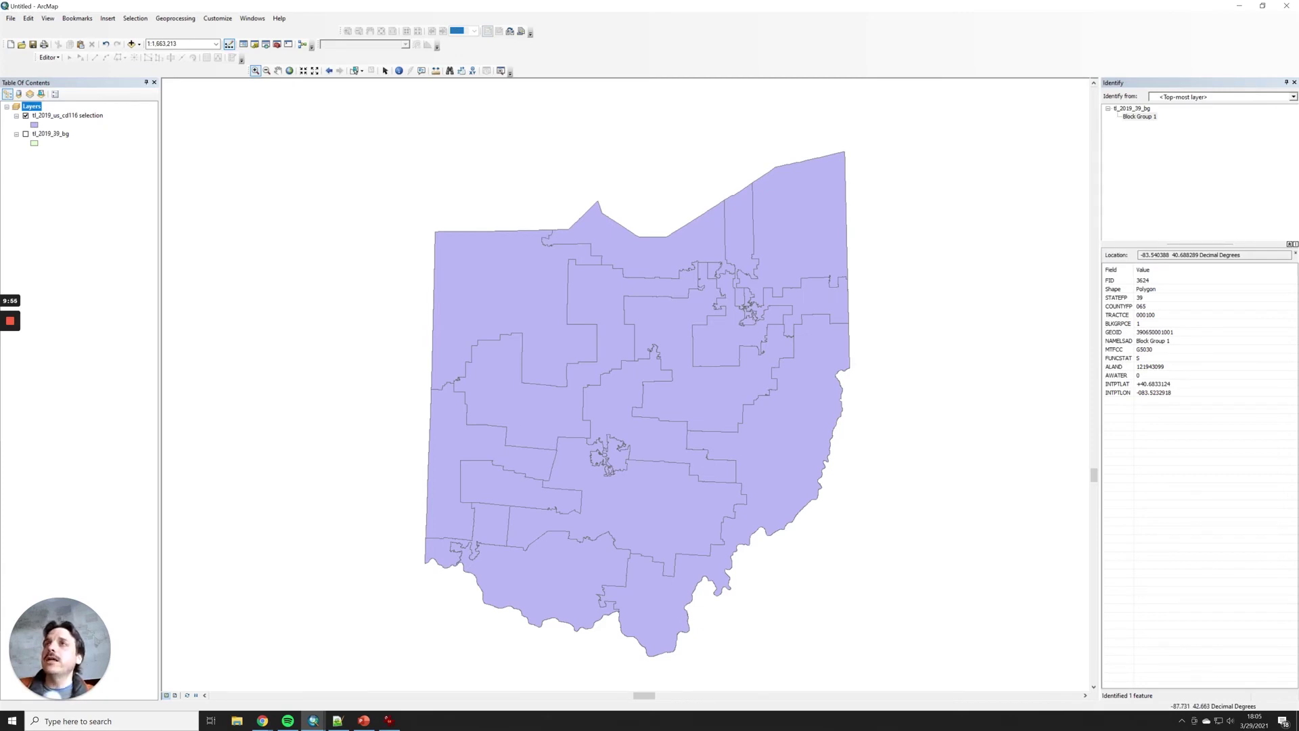
{"action": "right_click", "coordinate": [61, 115]}
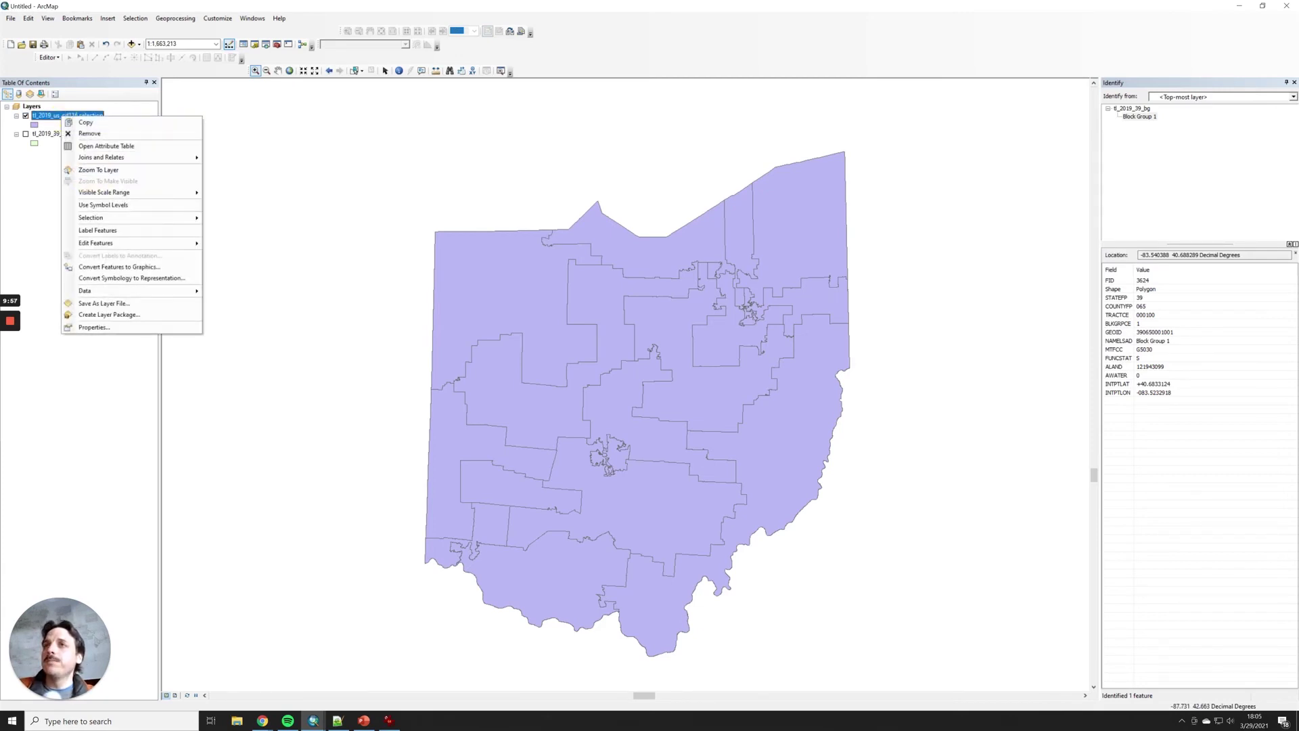
{"action": "mouse_move", "coordinate": [102, 290]}
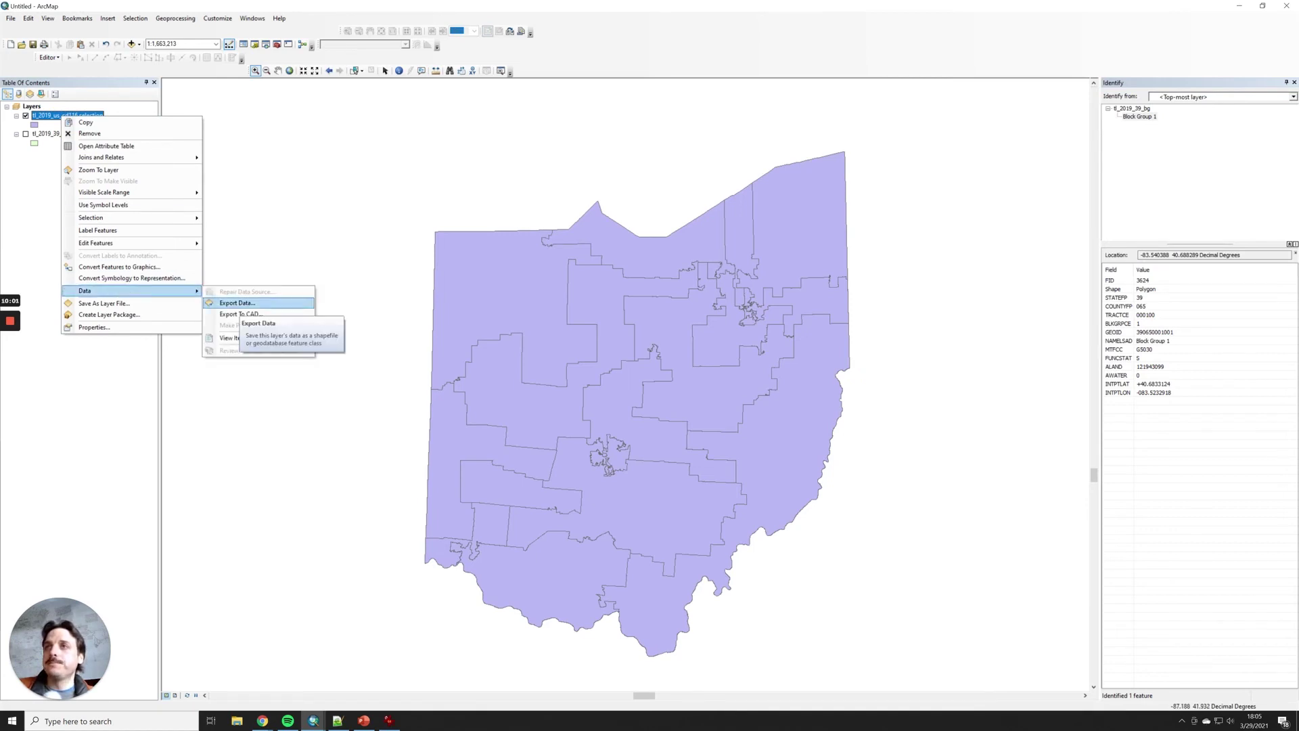
{"action": "left_click", "coordinate": [233, 303]}
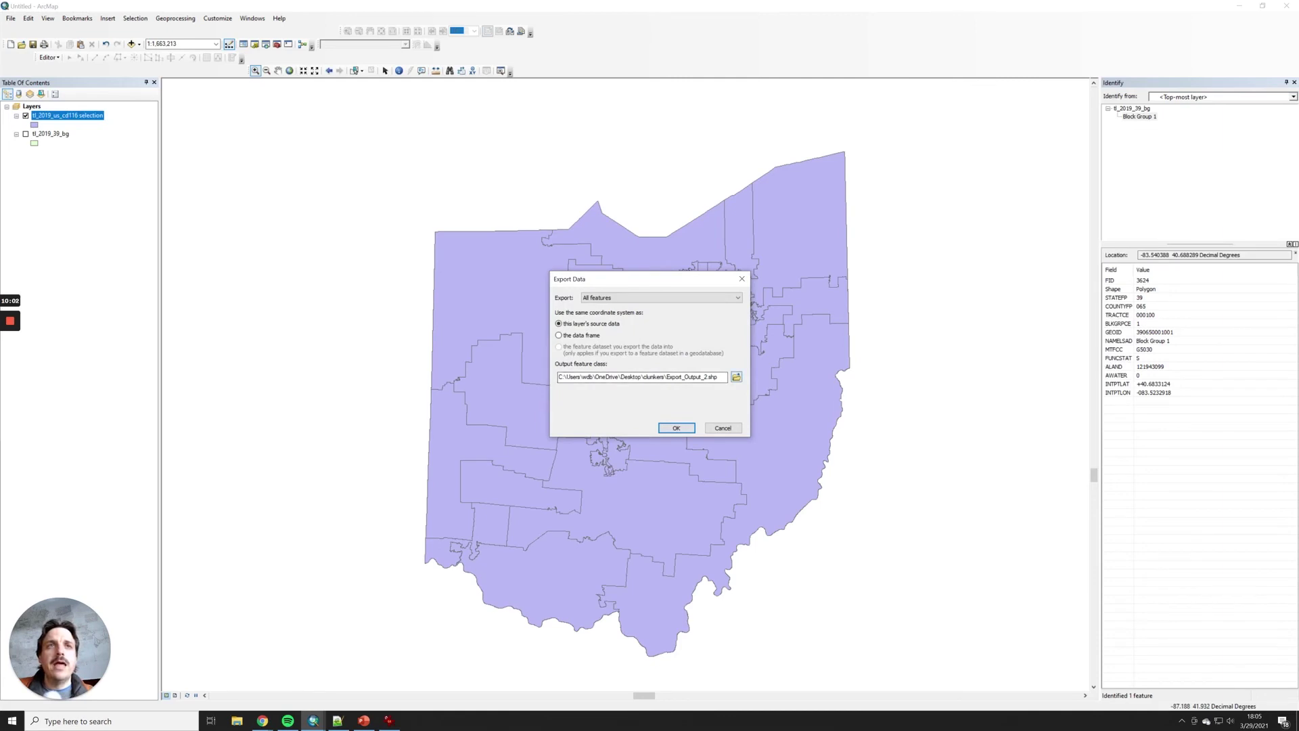
{"action": "left_click", "coordinate": [736, 376]}
{"action": "left_click", "coordinate": [646, 292]}
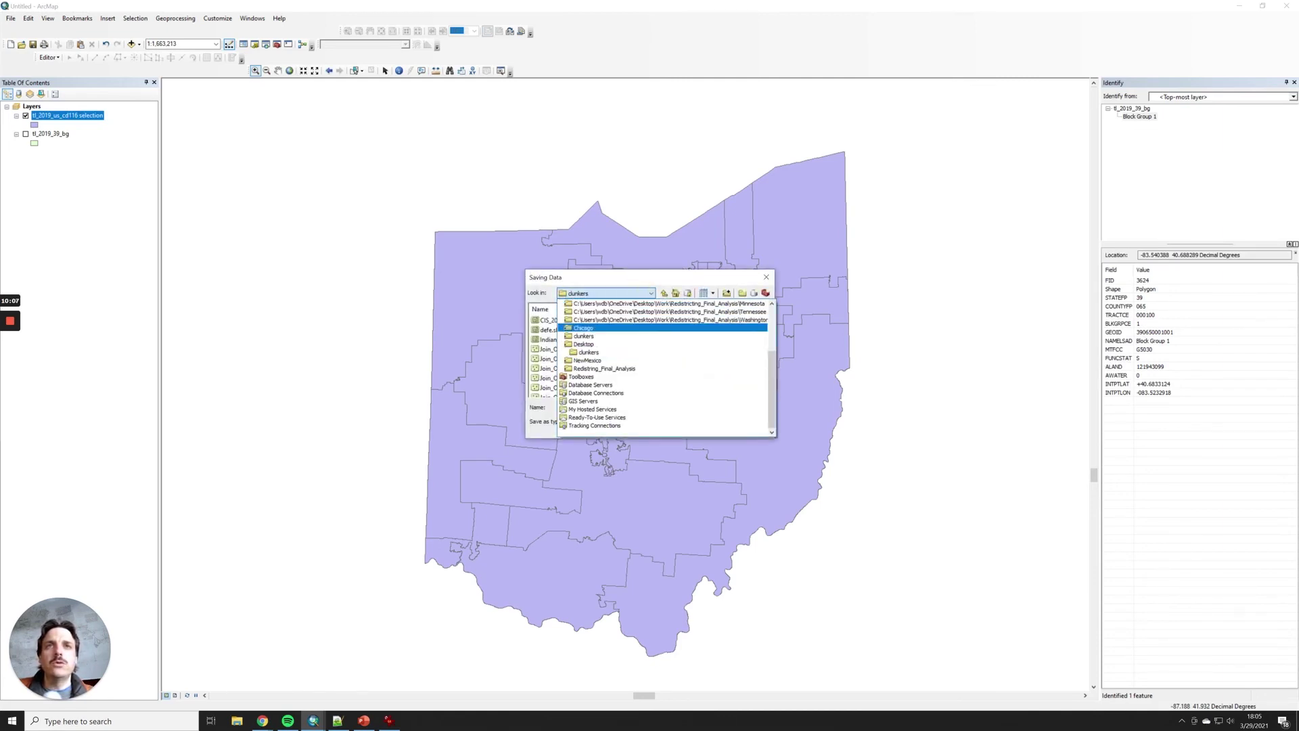
{"action": "left_click", "coordinate": [583, 344]}
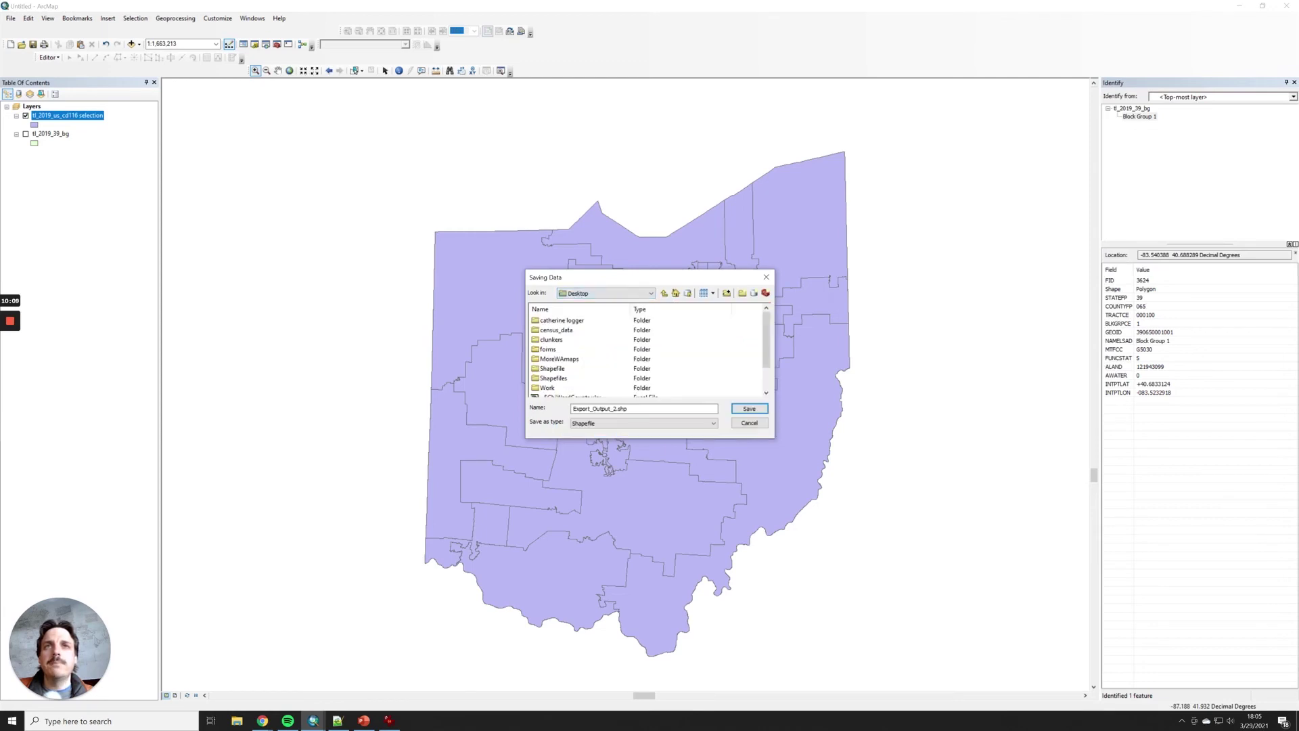
{"action": "scroll", "coordinate": [646, 352], "scroll_direction": "down", "scroll_amount": 1}
{"action": "double_click", "coordinate": [552, 349]}
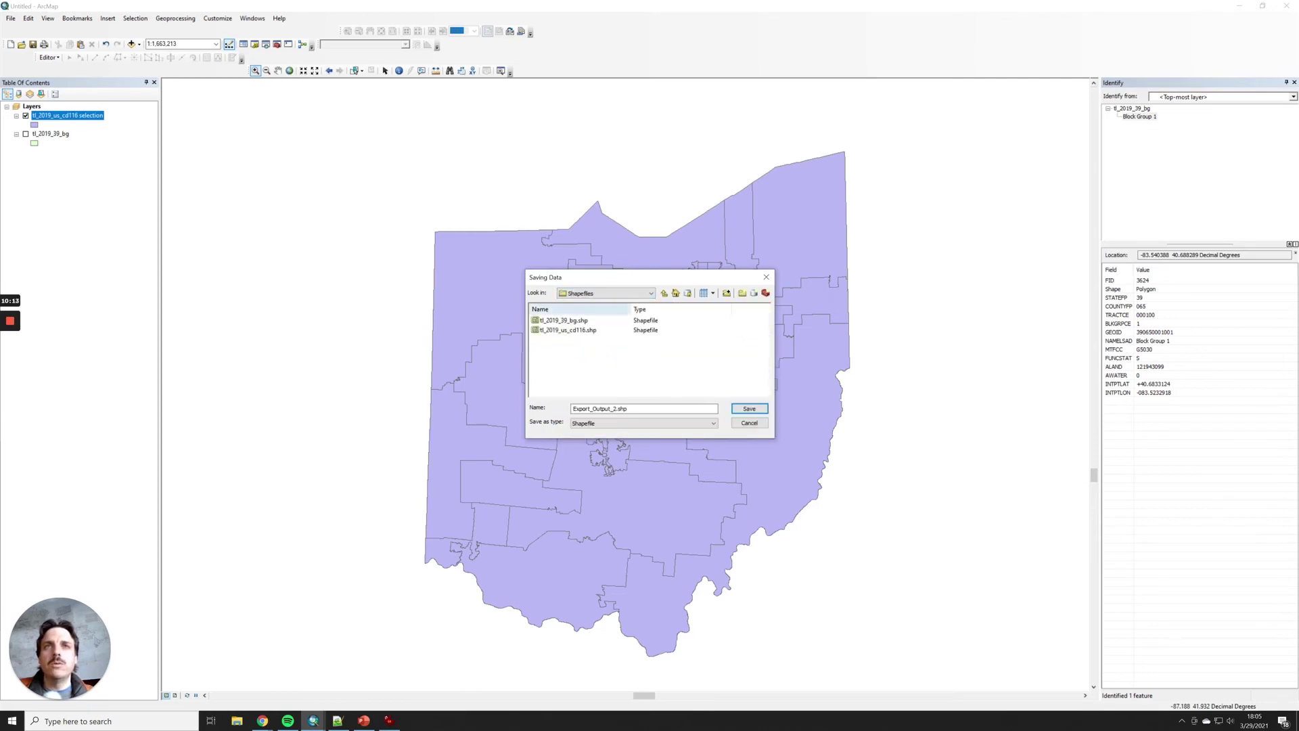
Step: Name the output shapefile ohio_cd.shp, export it using the layer's source coordinate system, and add it to the map as a layer
{"action": "left_click_drag", "start_coordinate": [618, 408], "coordinate": [424, 399]}
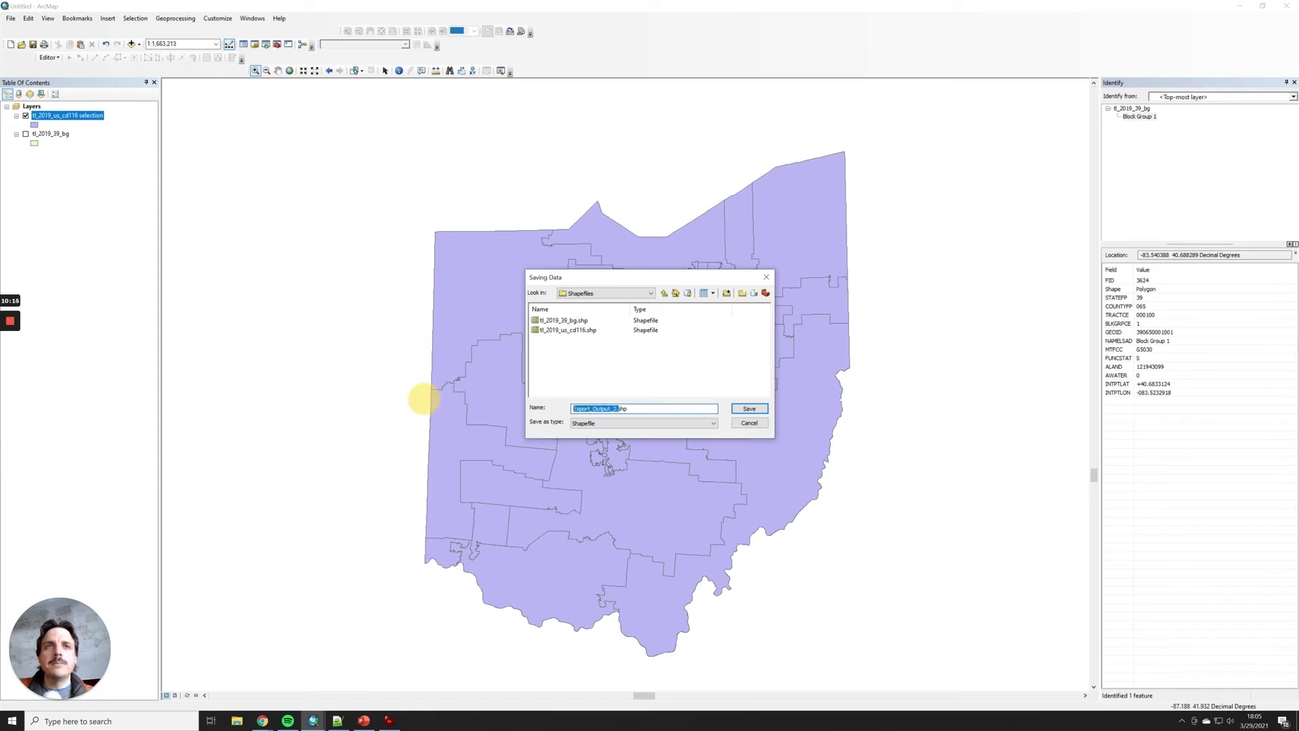
{"action": "type", "text": "ohio_cd"}
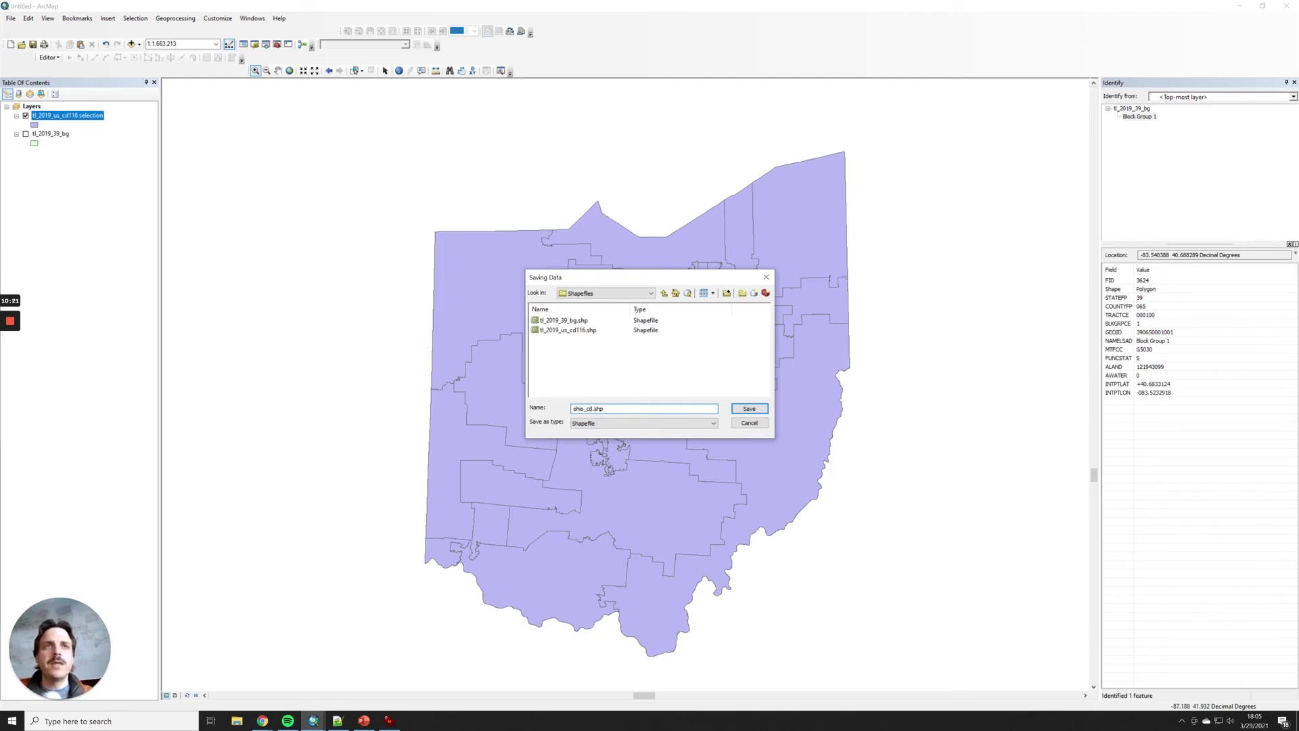
{"action": "left_click", "coordinate": [749, 409]}
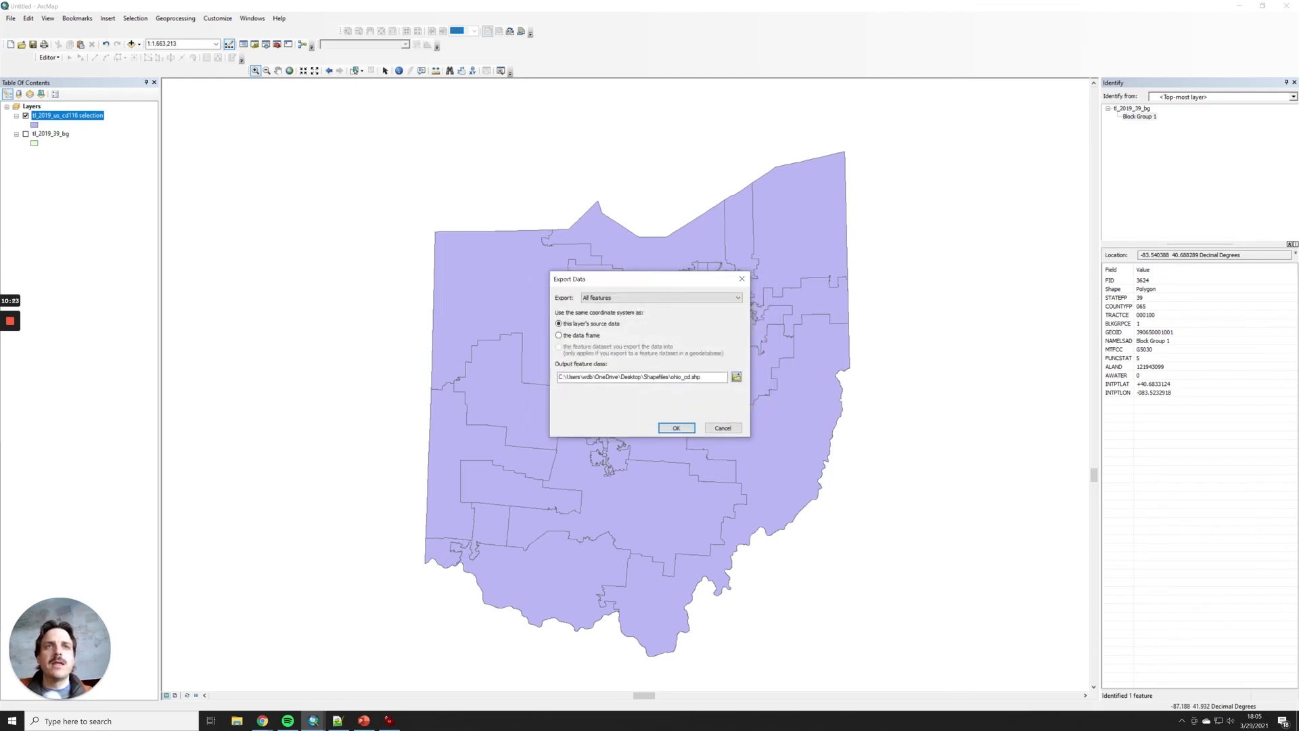
{"action": "left_click", "coordinate": [666, 428]}
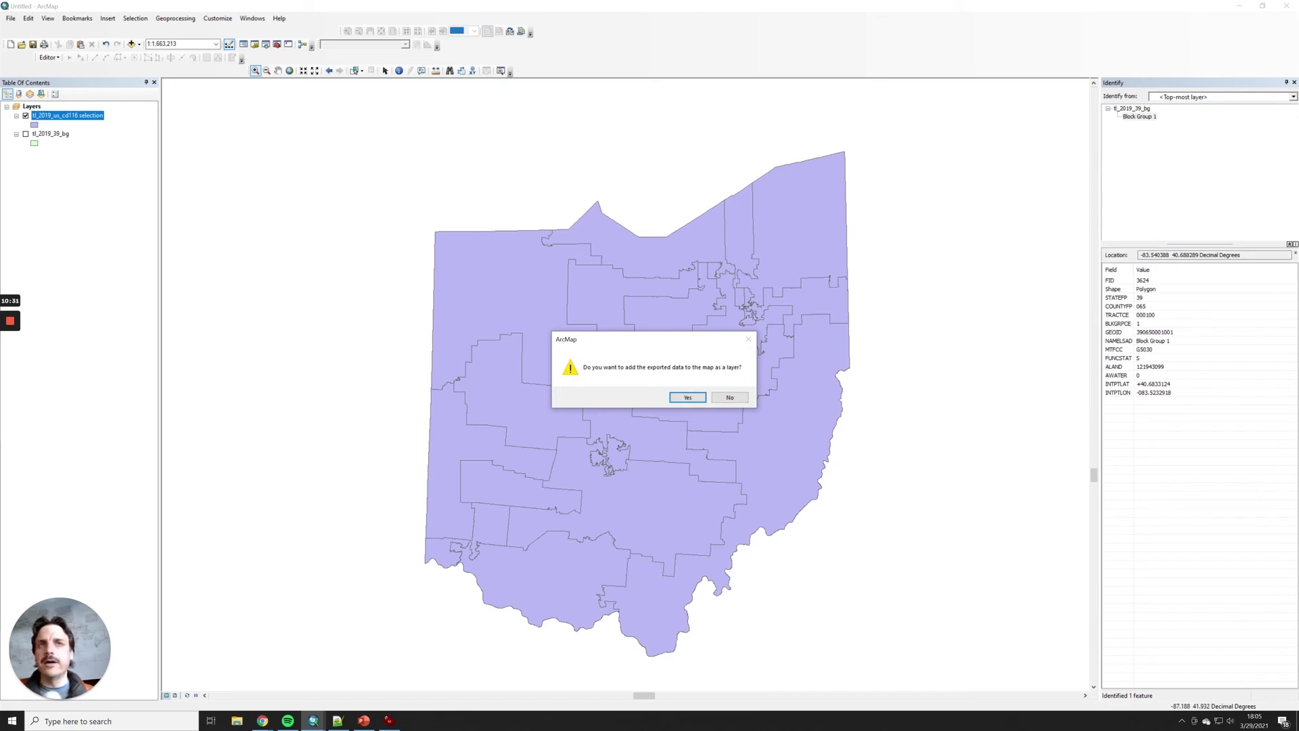
{"action": "key", "text": "Return"}
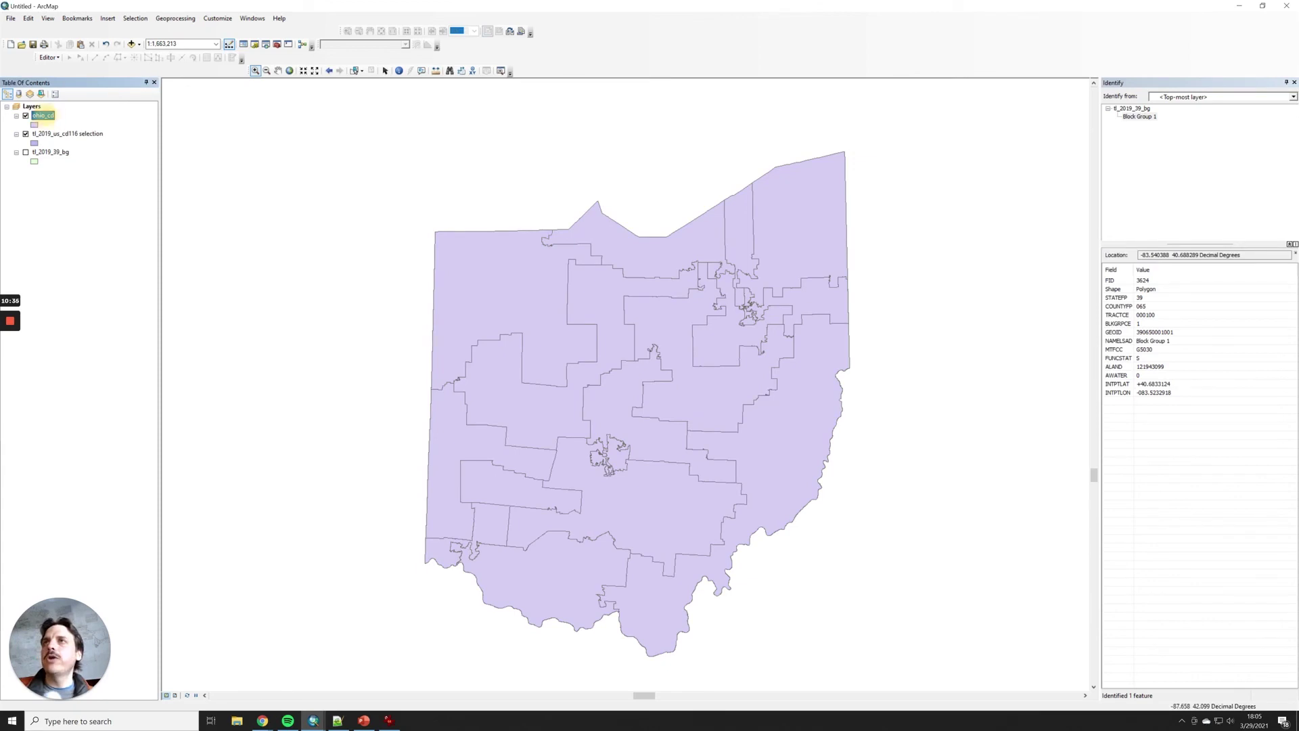
Step: Hide the ohio_cd layer and remove the tl_2019_us_cd116 selection layer from the map
{"action": "left_click", "coordinate": [60, 133]}
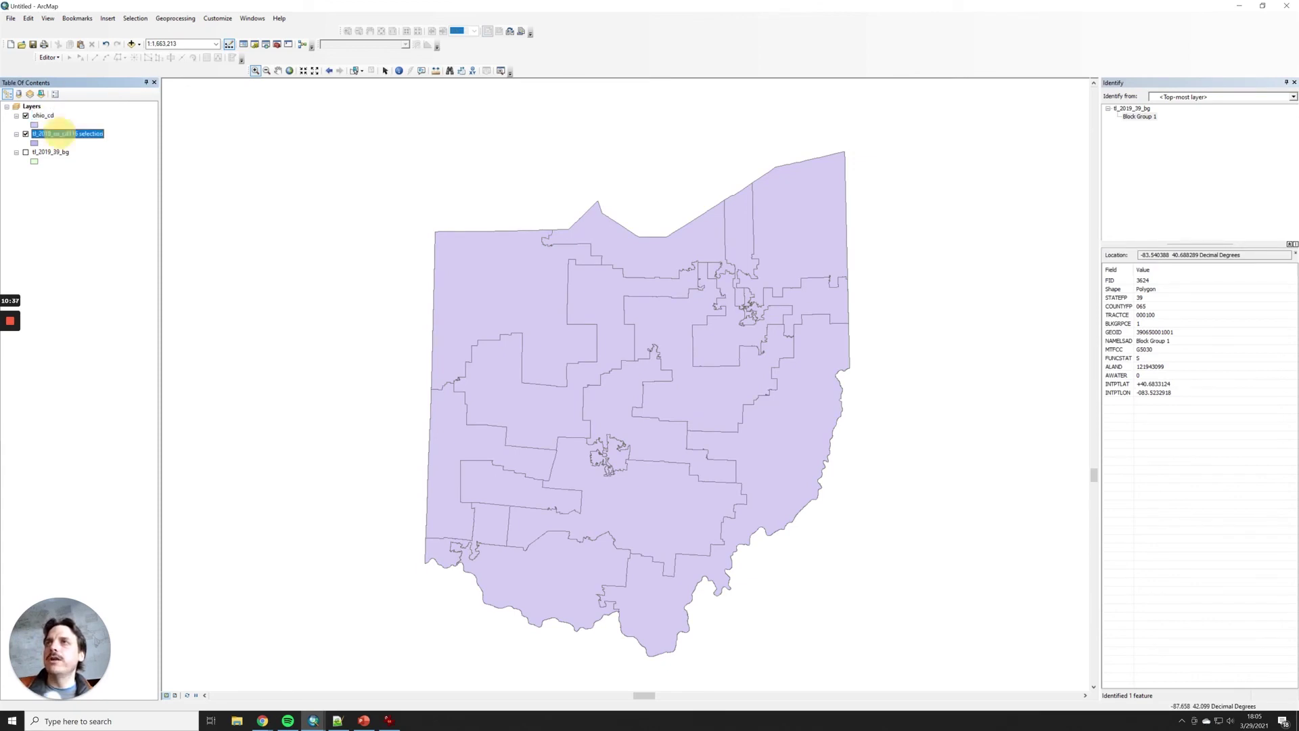
{"action": "left_click", "coordinate": [44, 115]}
{"action": "left_click", "coordinate": [57, 134]}
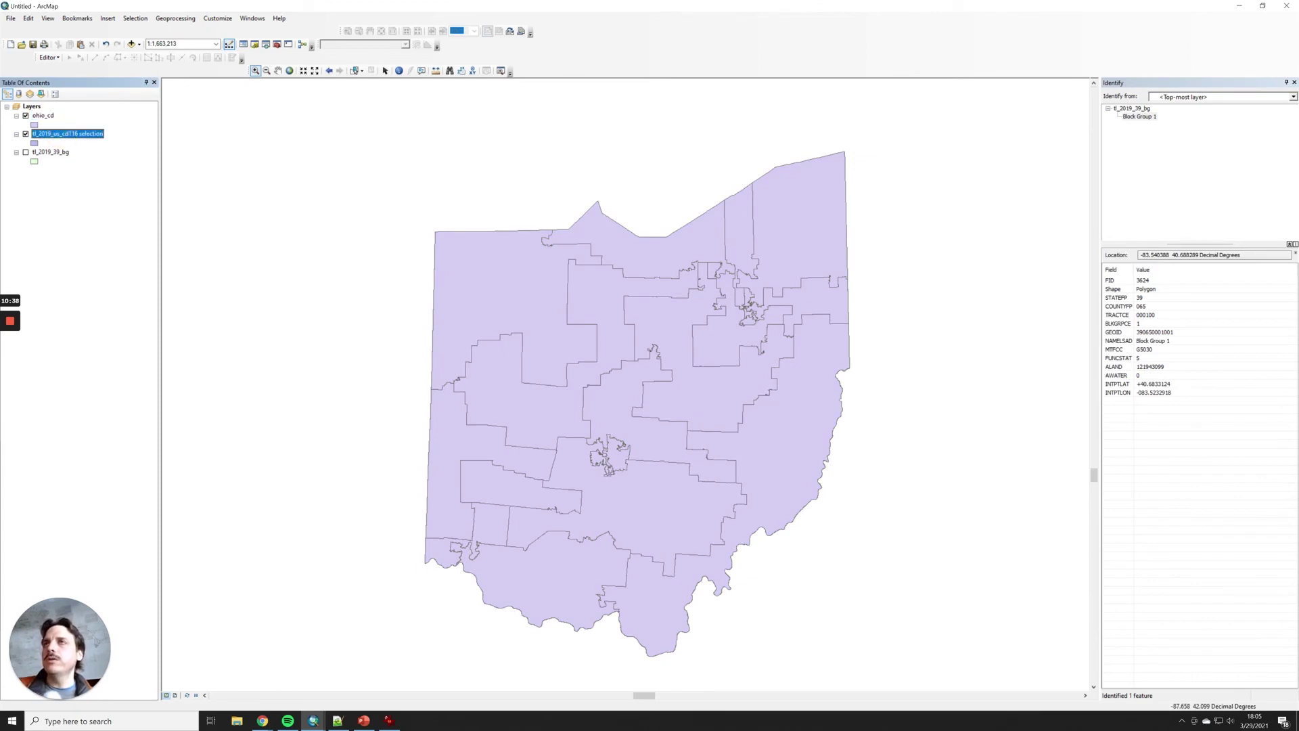
{"action": "left_click", "coordinate": [43, 116]}
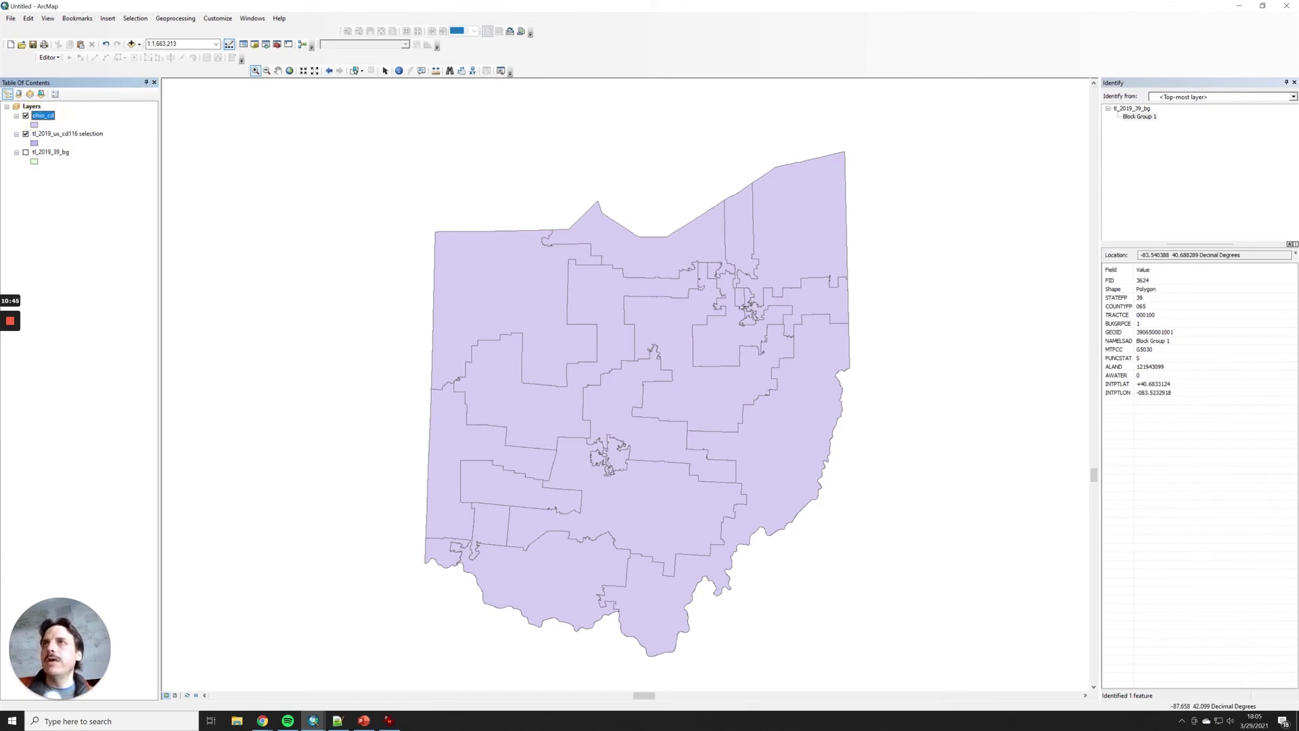
{"action": "left_click", "coordinate": [26, 116]}
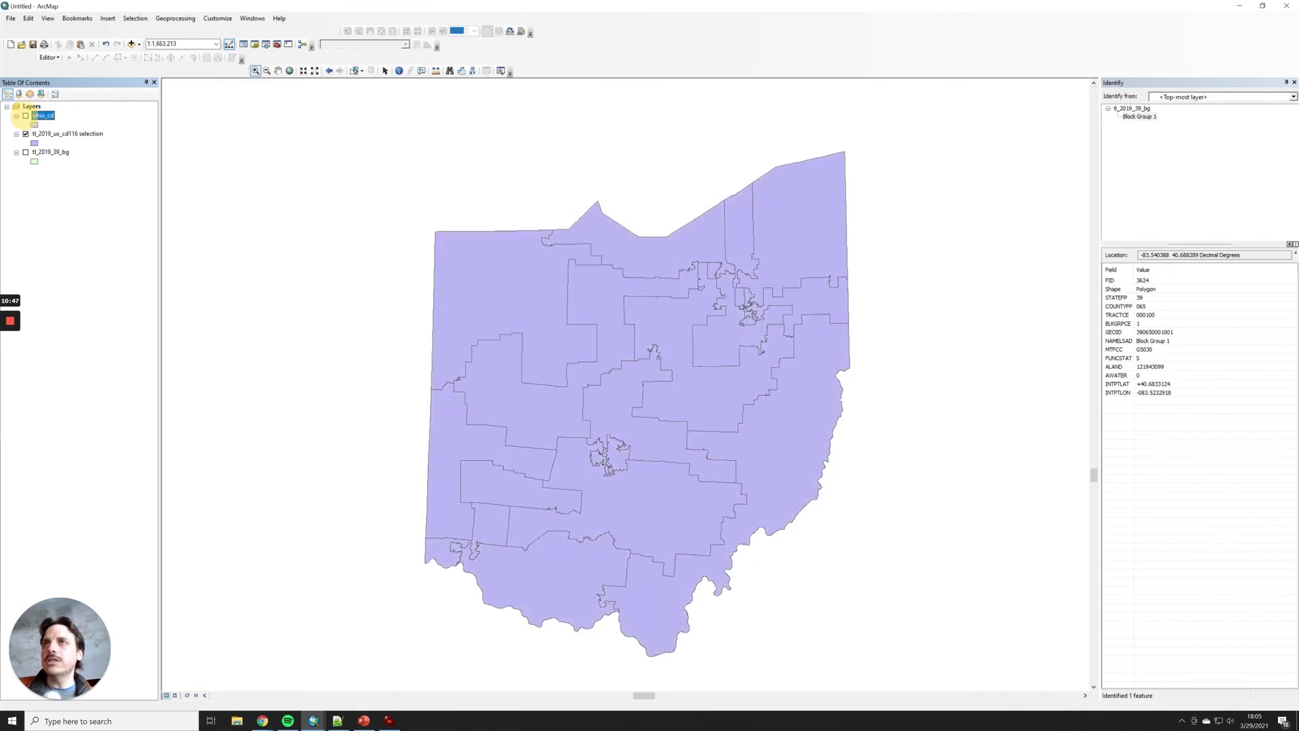
{"action": "left_click", "coordinate": [67, 133]}
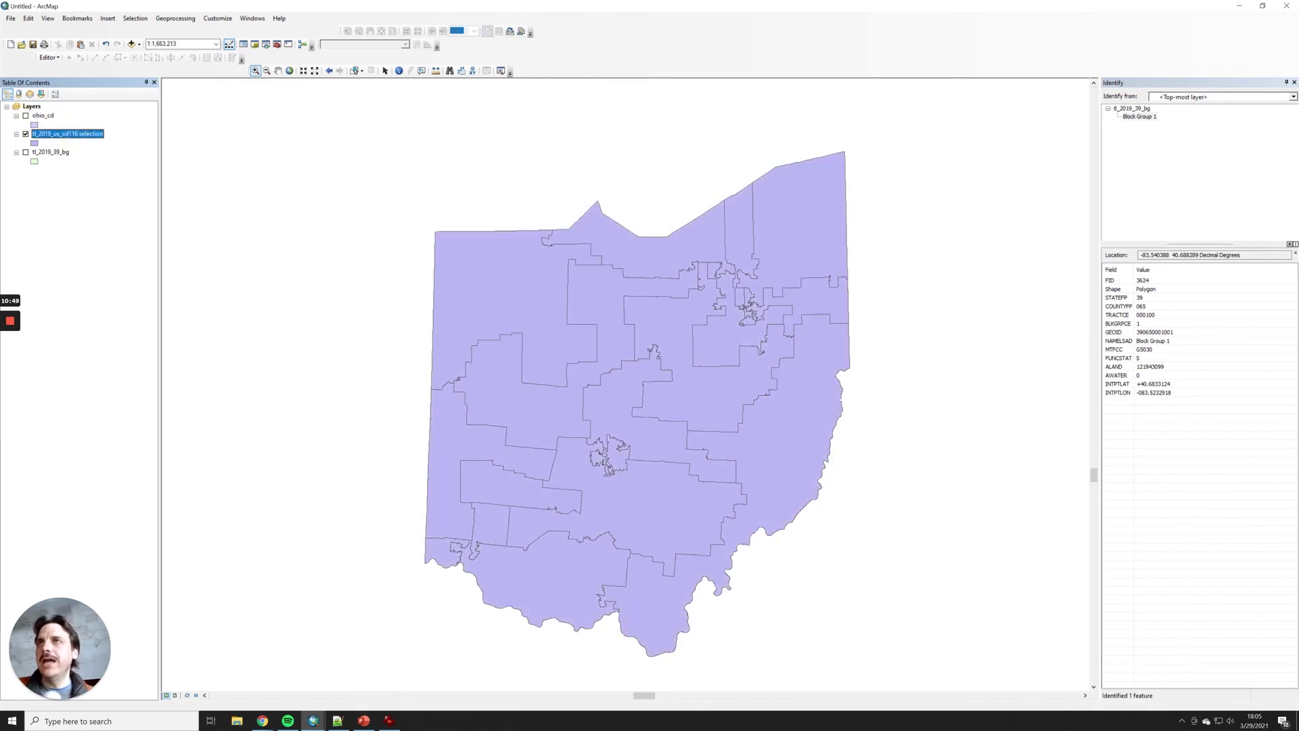
{"action": "right_click", "coordinate": [75, 134]}
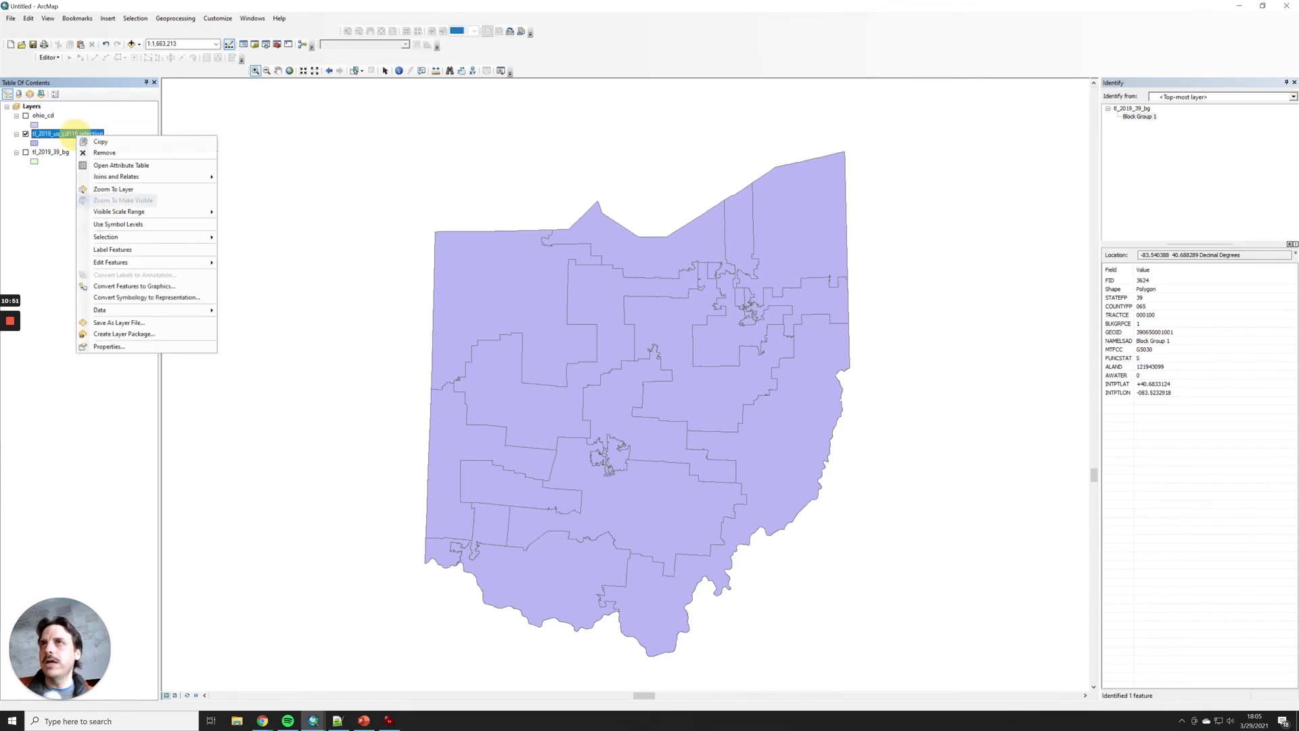
{"action": "left_click", "coordinate": [102, 152]}
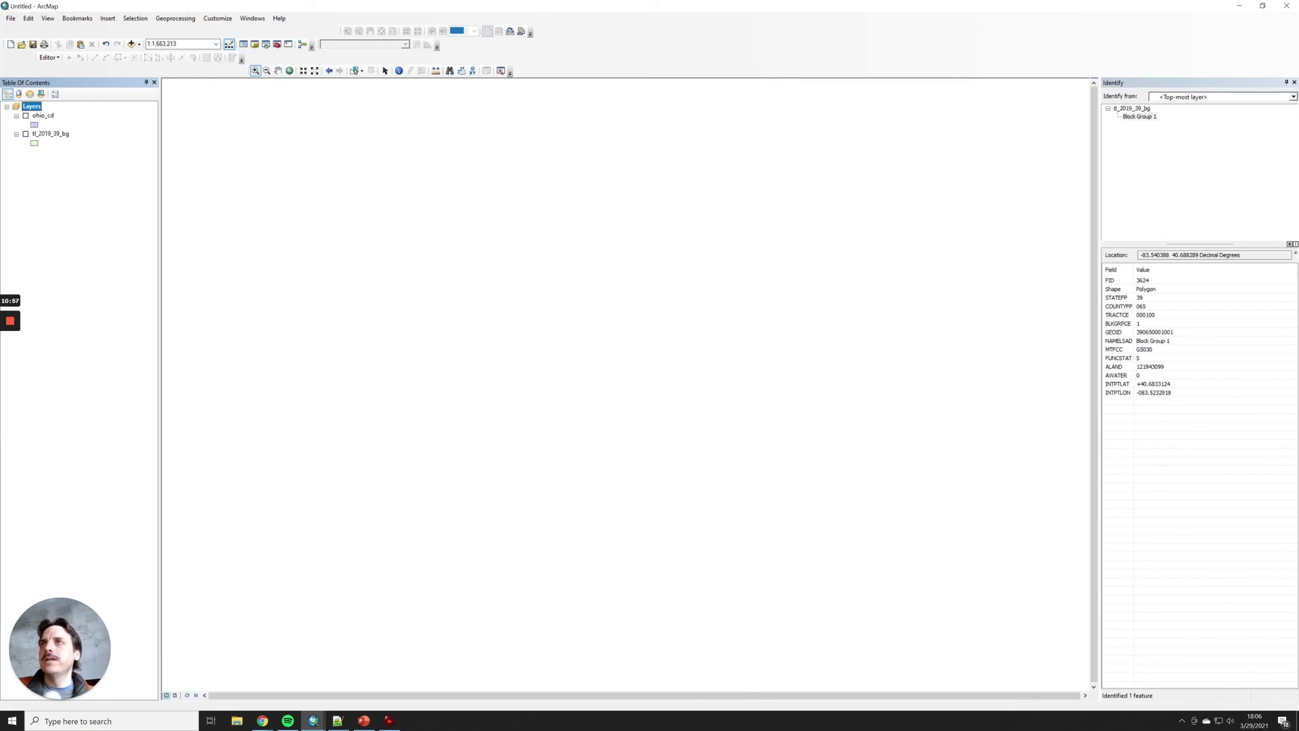
Step: Turn on the display of the tl_2019_39_bg block group layer and the ohio_cd layer
{"action": "left_click", "coordinate": [26, 134]}
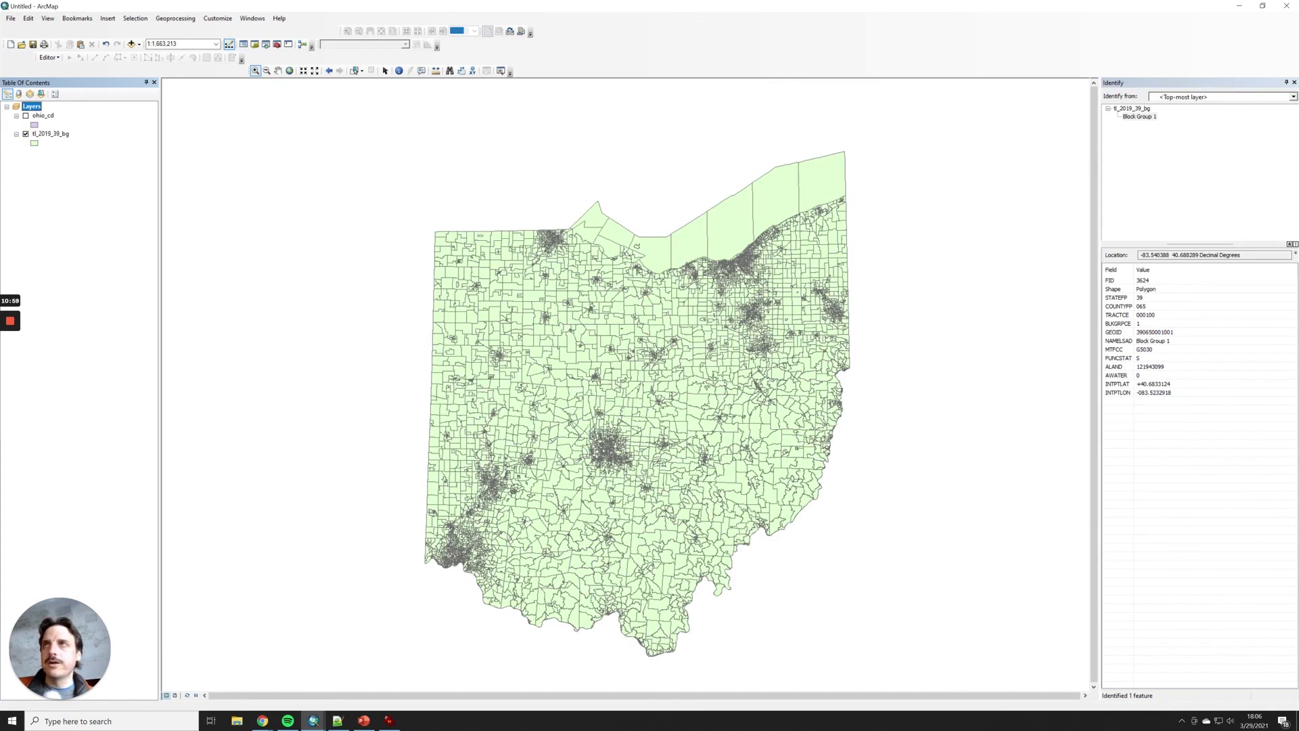
{"action": "left_click", "coordinate": [26, 116]}
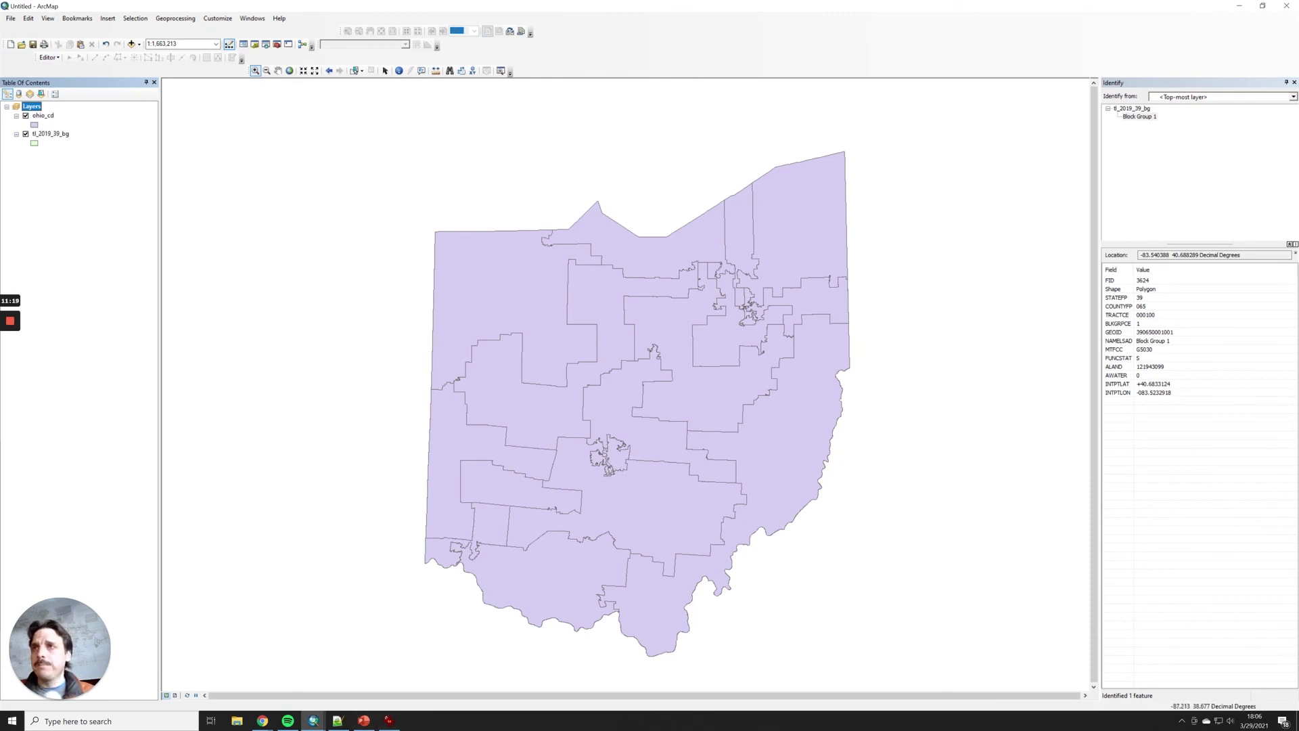
{"action": "left_click", "coordinate": [10, 341]}
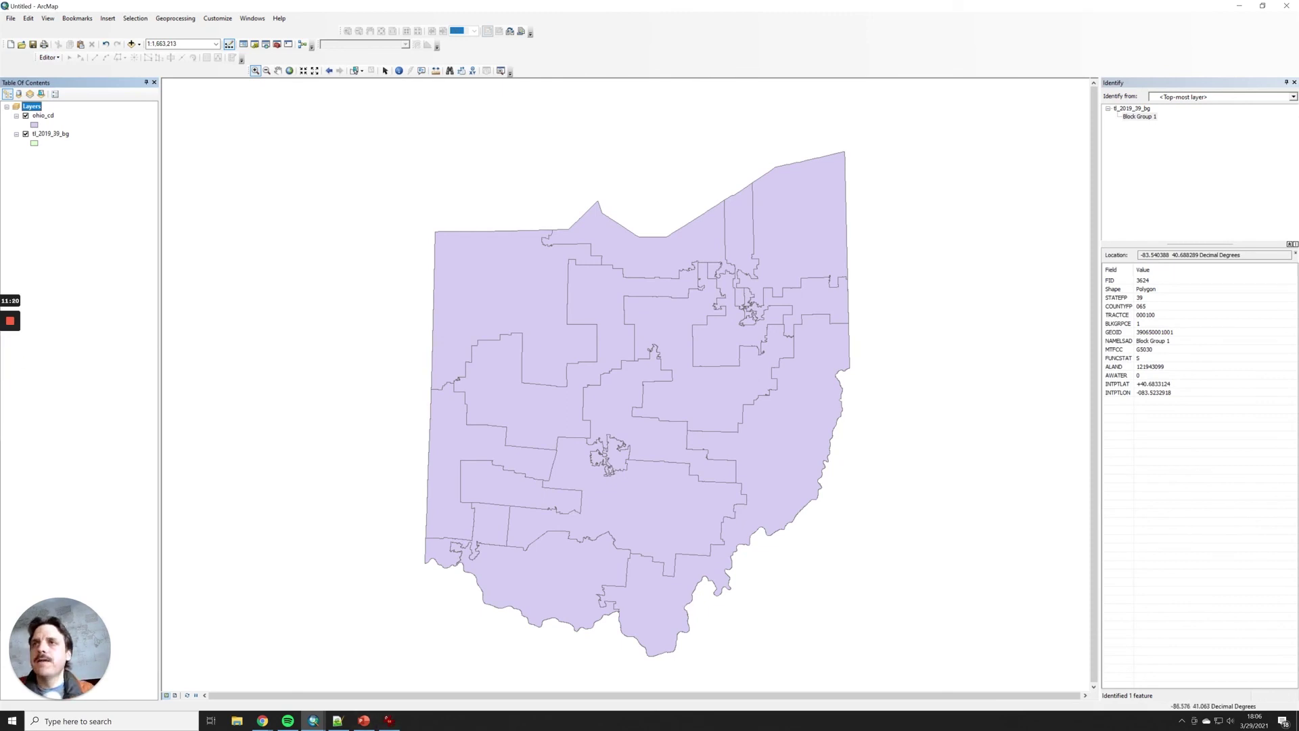